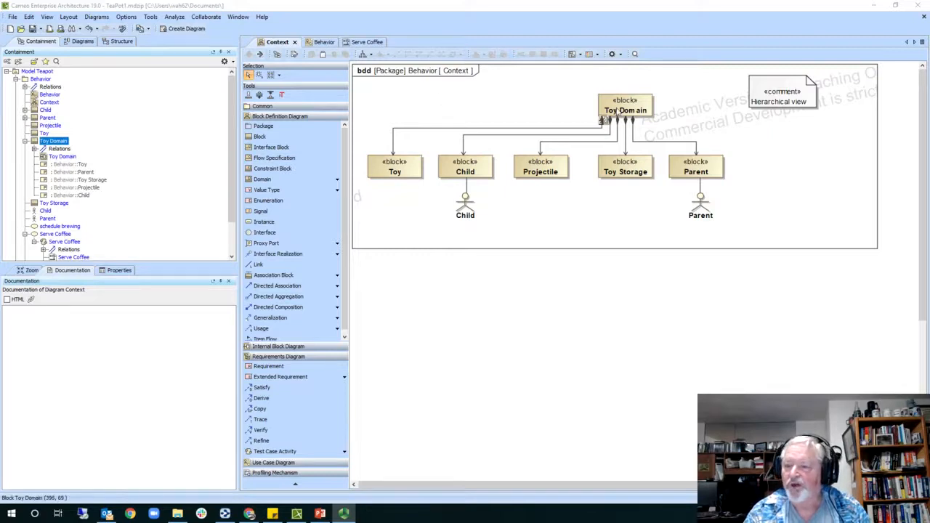
- Open the Toy Domain block's internal block diagram in a new tab
double_click(619, 109)
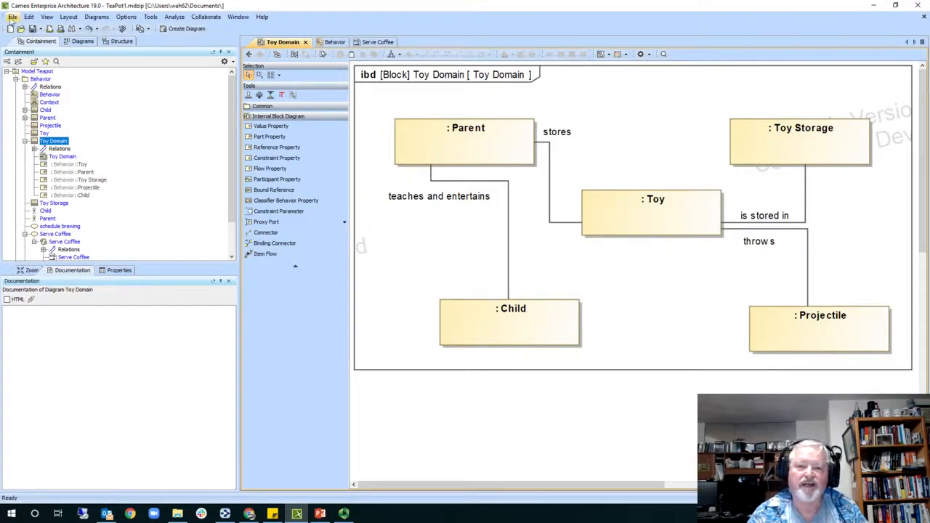
- Save and close the TeaPot1, DellSat-77 System Model and architecting-spacecraft projects
left_click(925, 17)
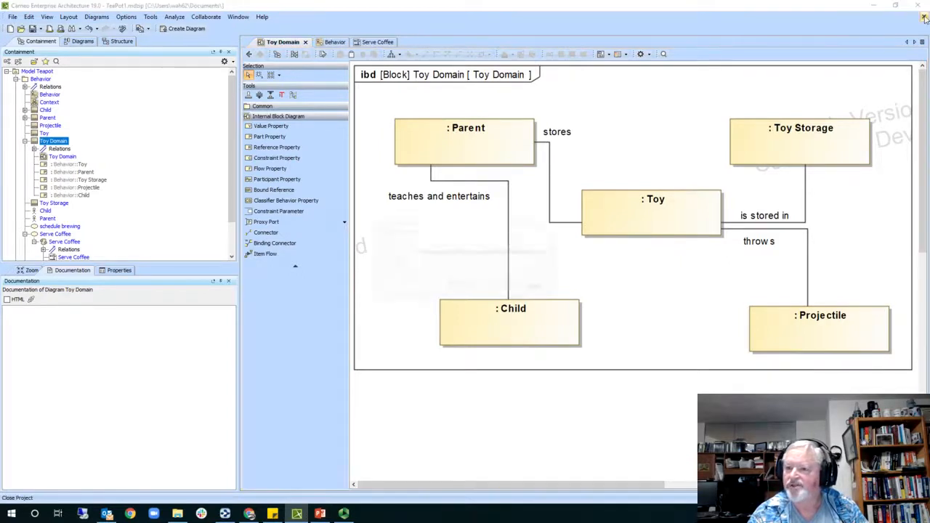
left_click(454, 286)
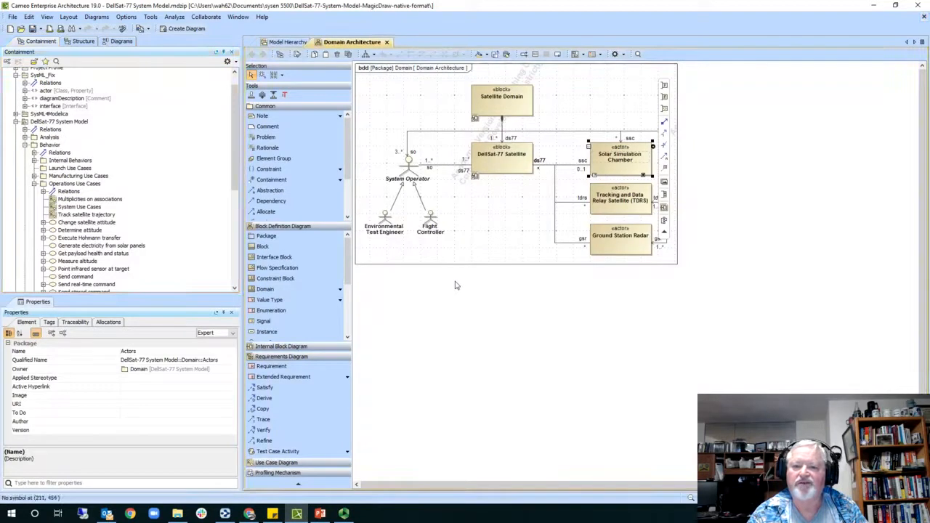
left_click(924, 18)
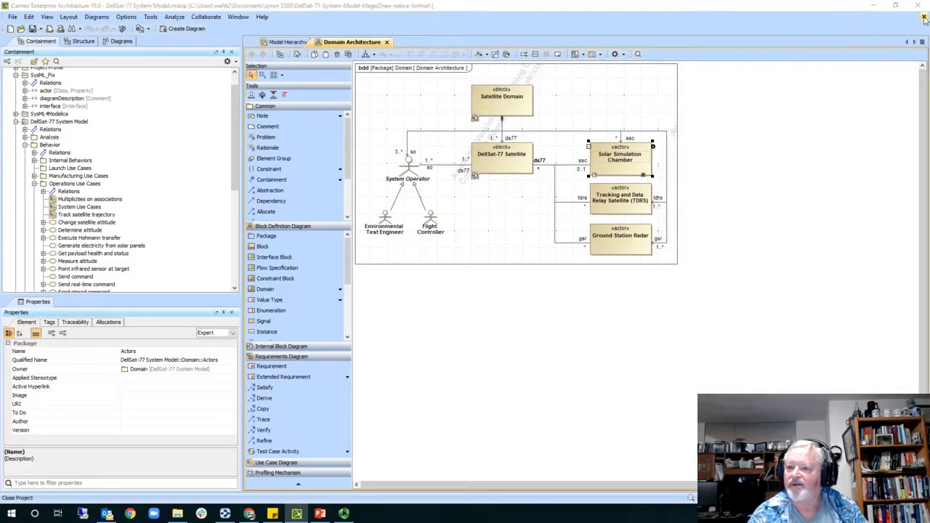
left_click(481, 287)
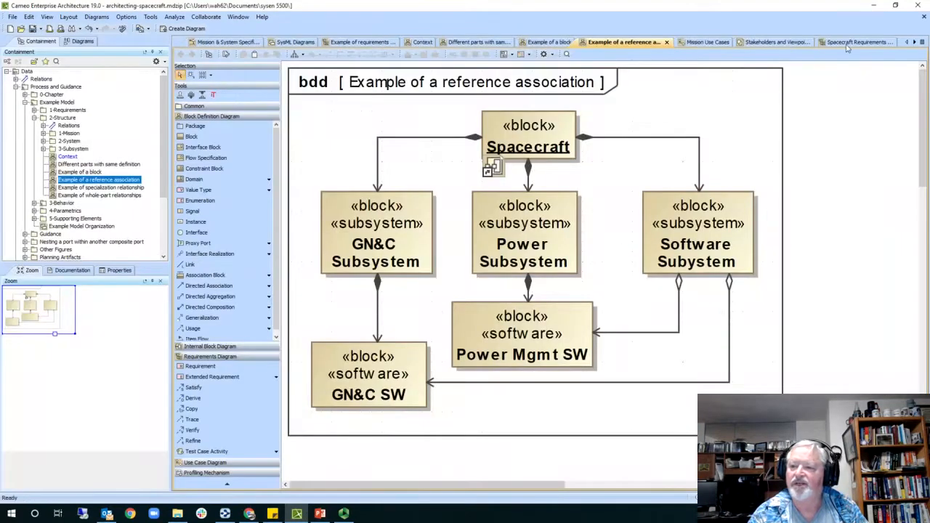
left_click(924, 18)
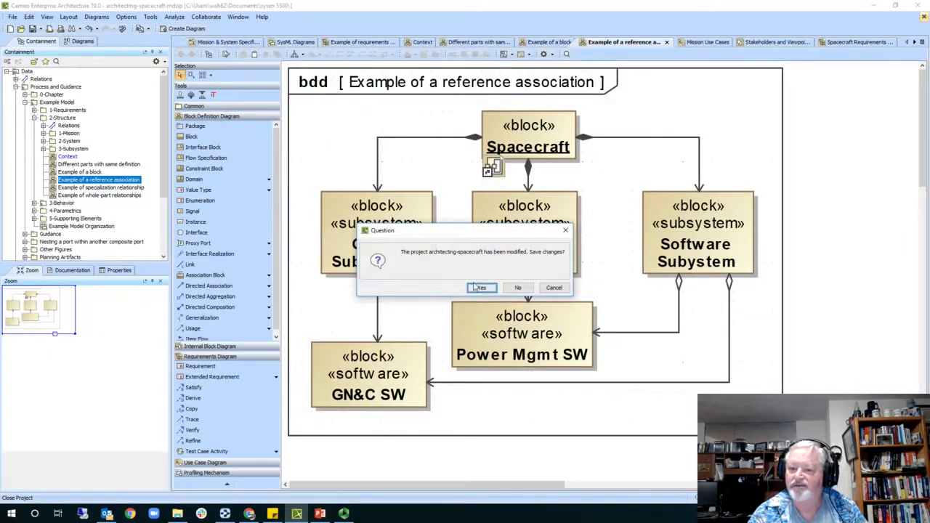
left_click(480, 287)
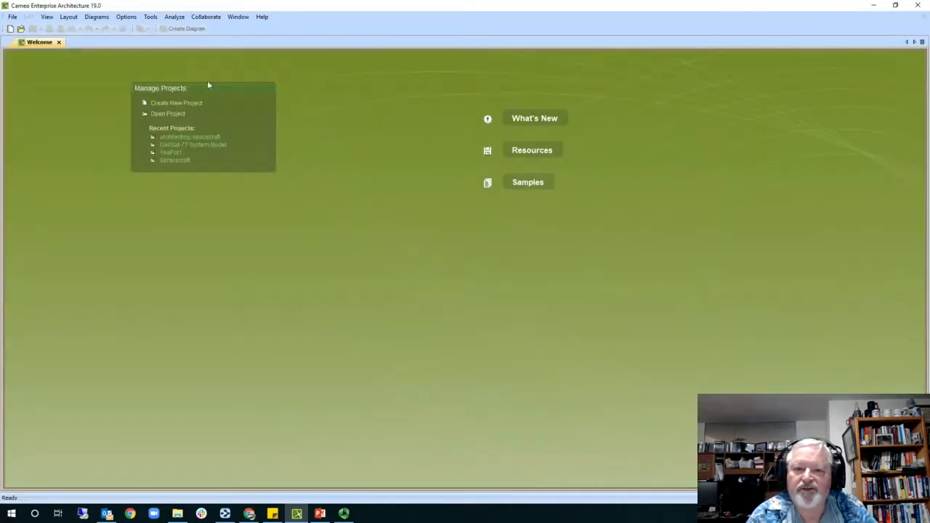
- Create a new project from the blank SysML Project template, named ToyModel
left_click(175, 105)
left_click_drag(376, 181, 380, 333)
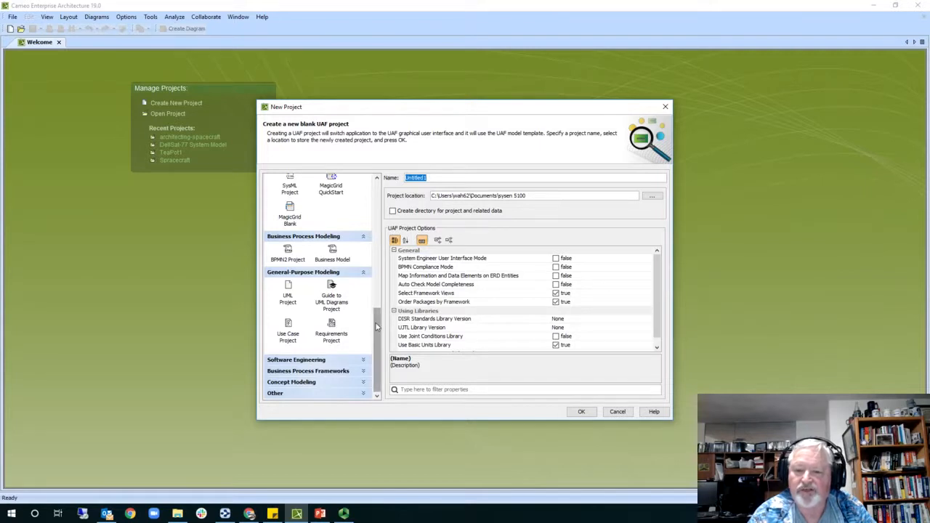
scroll(313, 247, "up", 3)
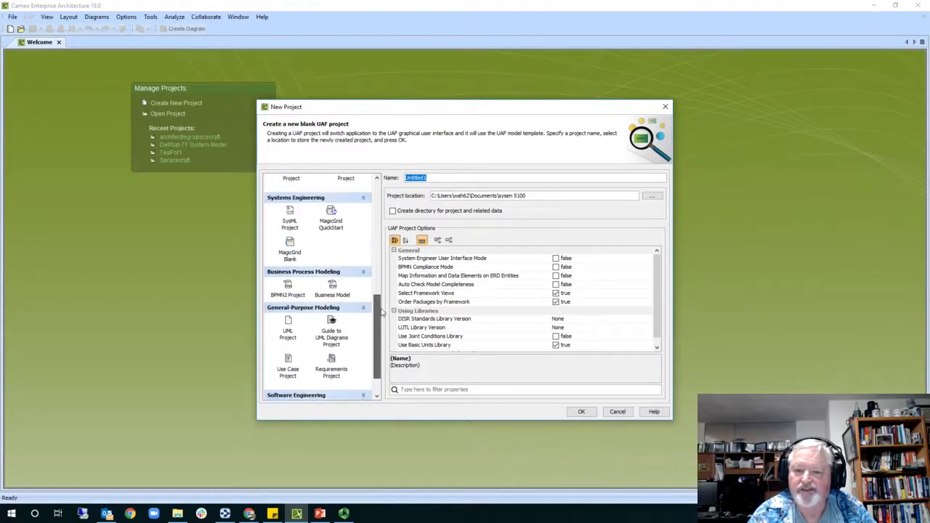
left_click(290, 226)
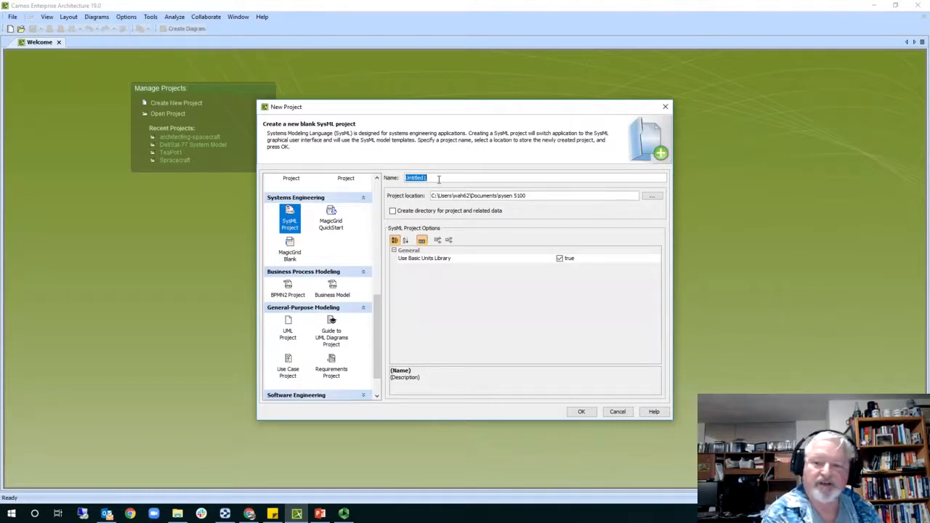
type("Toy")
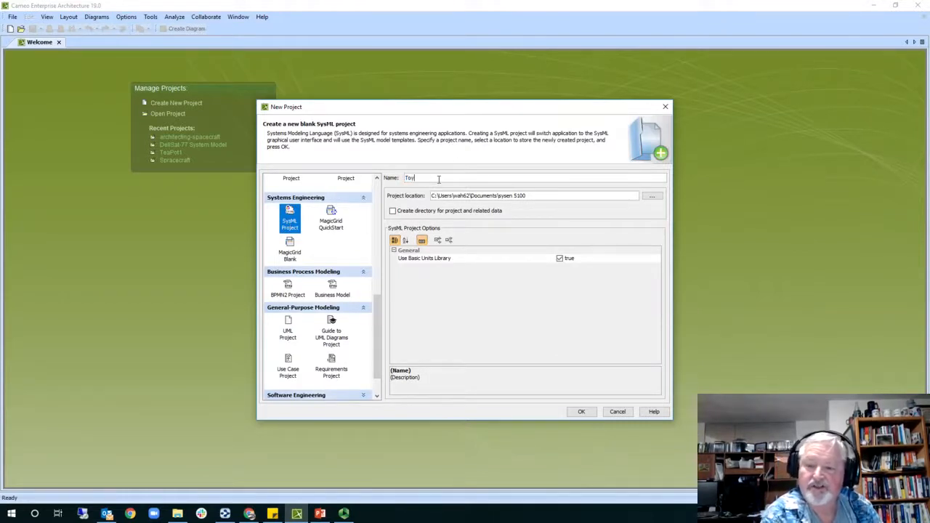
type("Model")
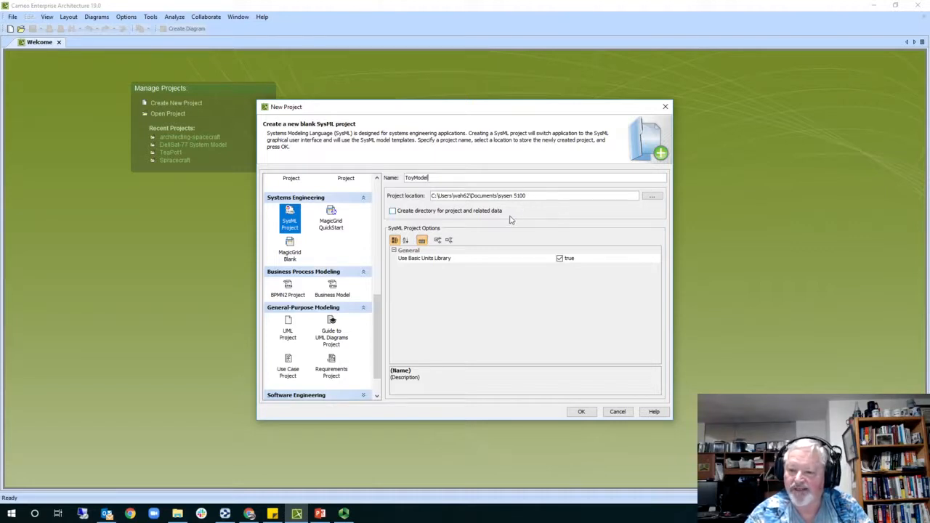
left_click(579, 412)
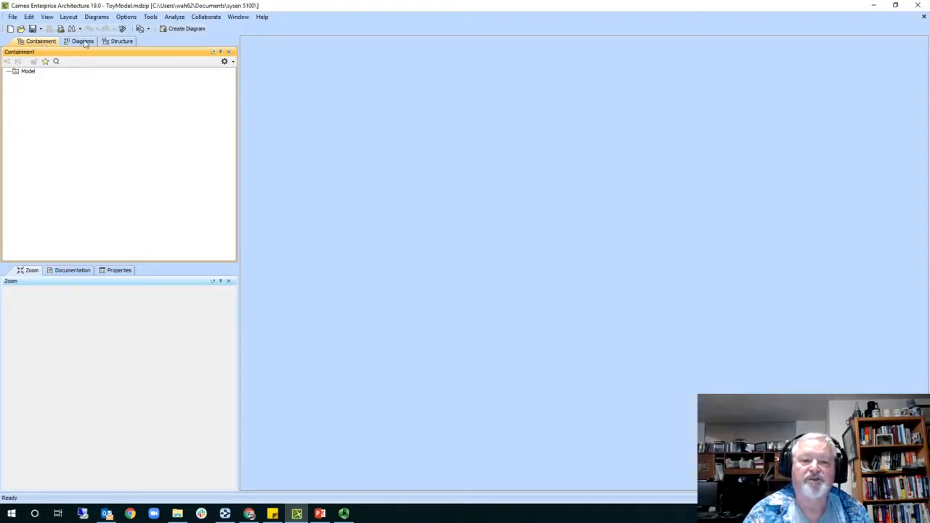
- Rename the root Model element to 'Model Toy' and check the lecture slide
left_click(27, 72)
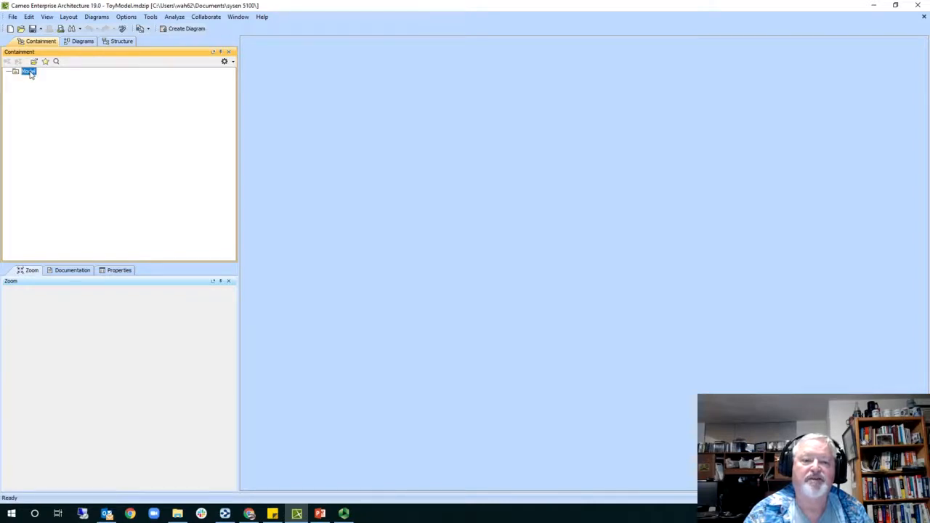
left_click(29, 72)
left_click(44, 71)
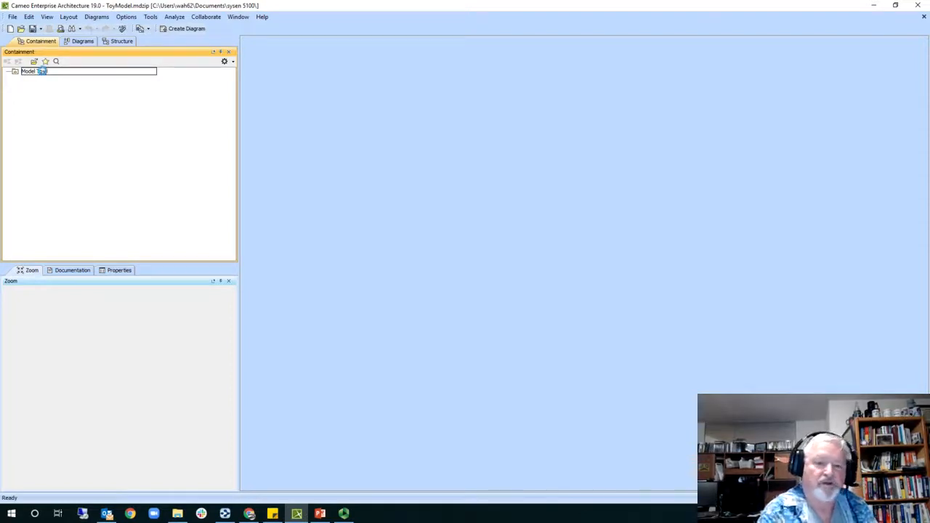
key("Return")
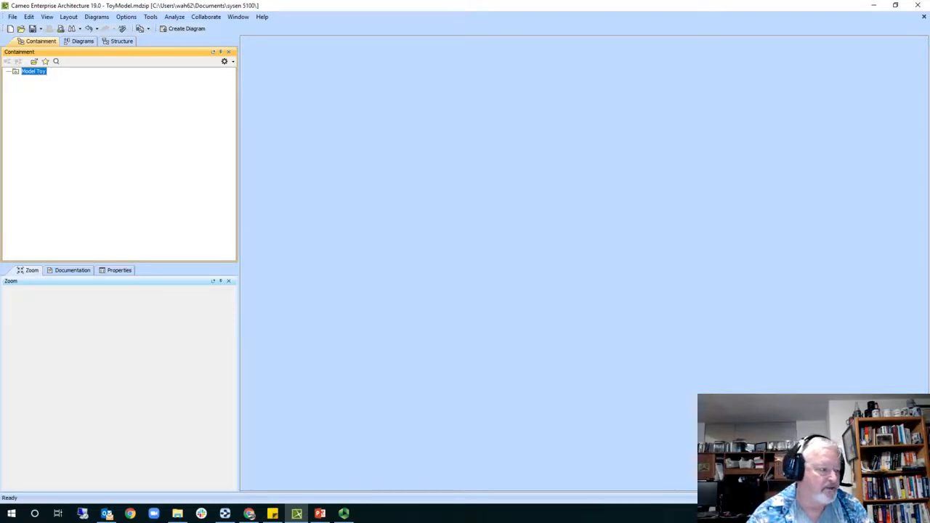
key("alt+Tab")
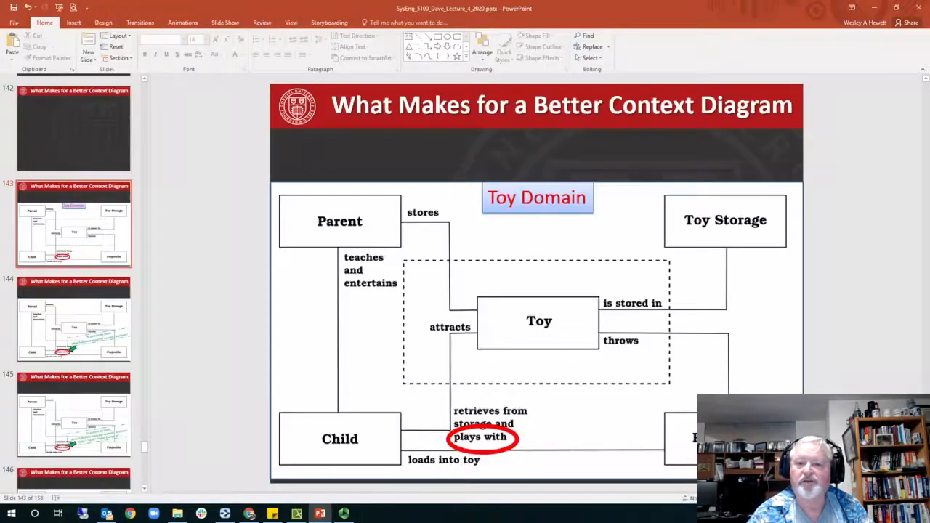
key("alt+Tab")
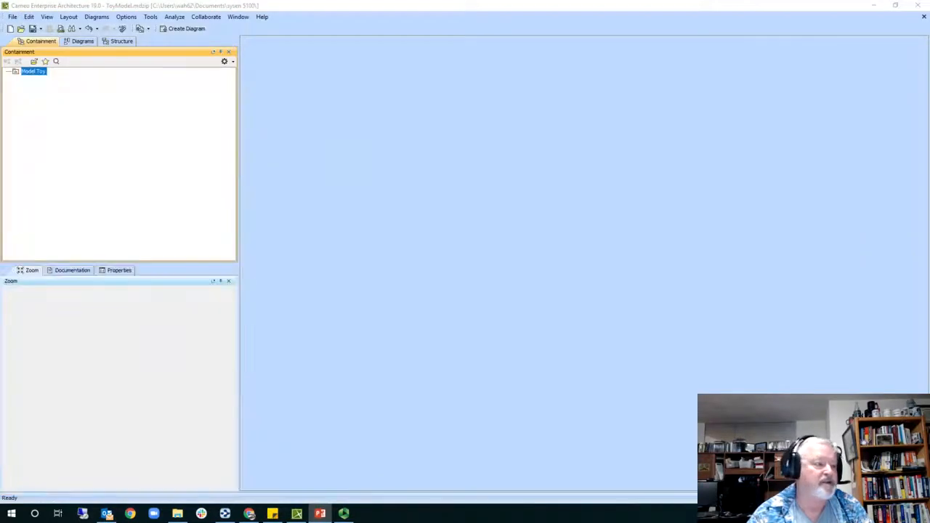
- Create a SysML Block Definition Diagram named Model Toy under the Model Toy element
right_click(35, 75)
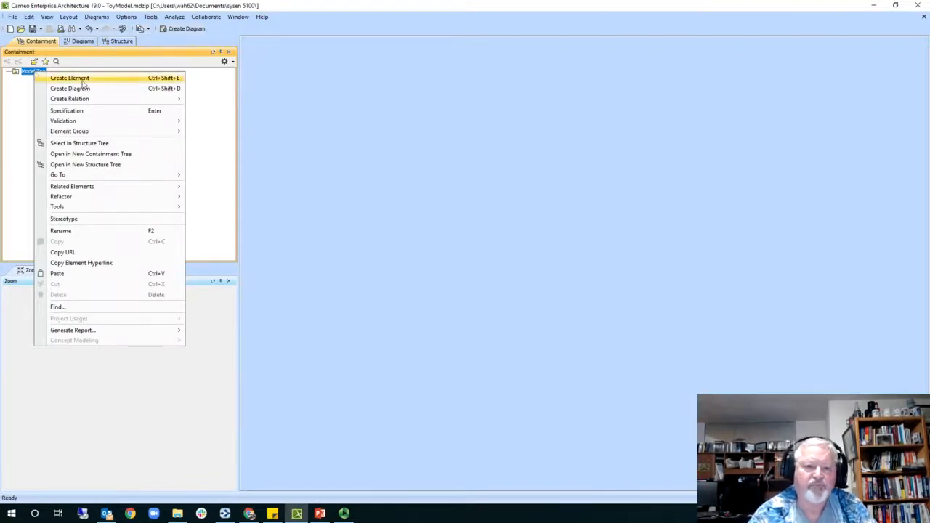
left_click(88, 90)
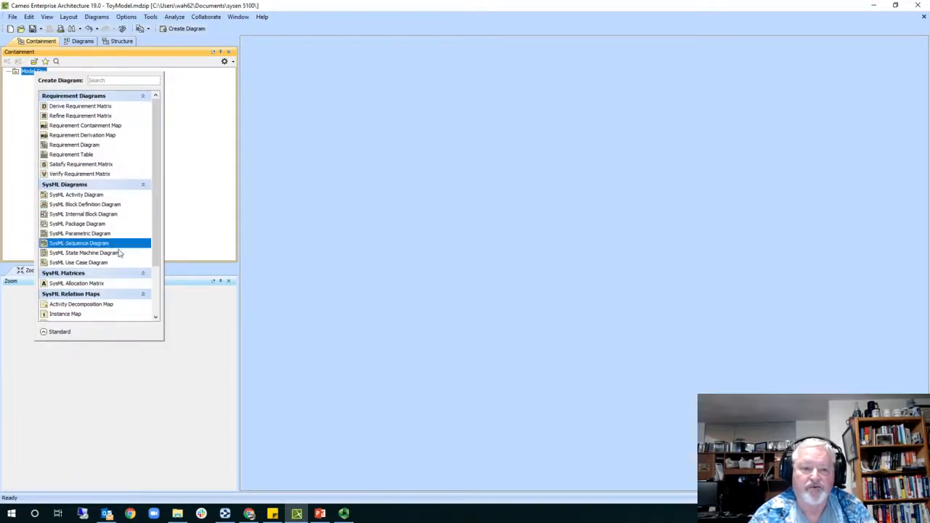
left_click(128, 207)
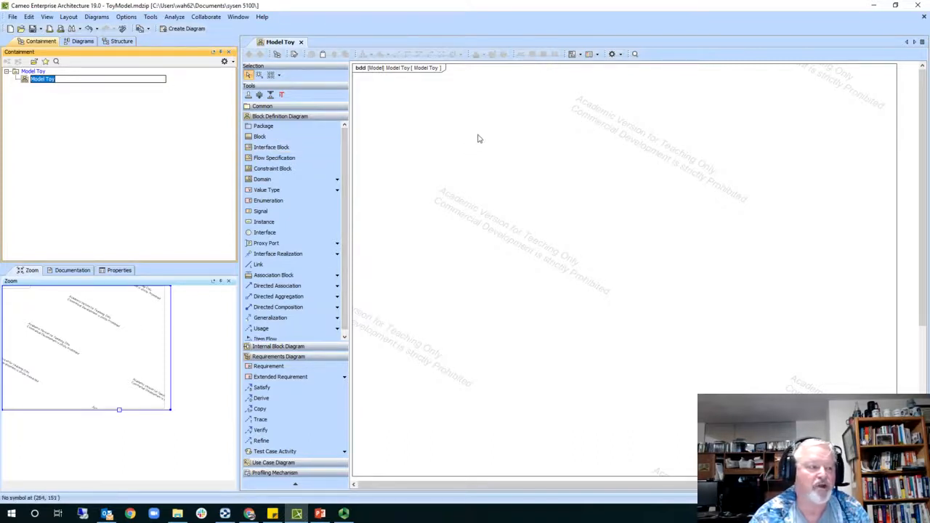
left_click(203, 107)
- Add two blocks named Toy and Toy Domain to the diagram
left_click(259, 137)
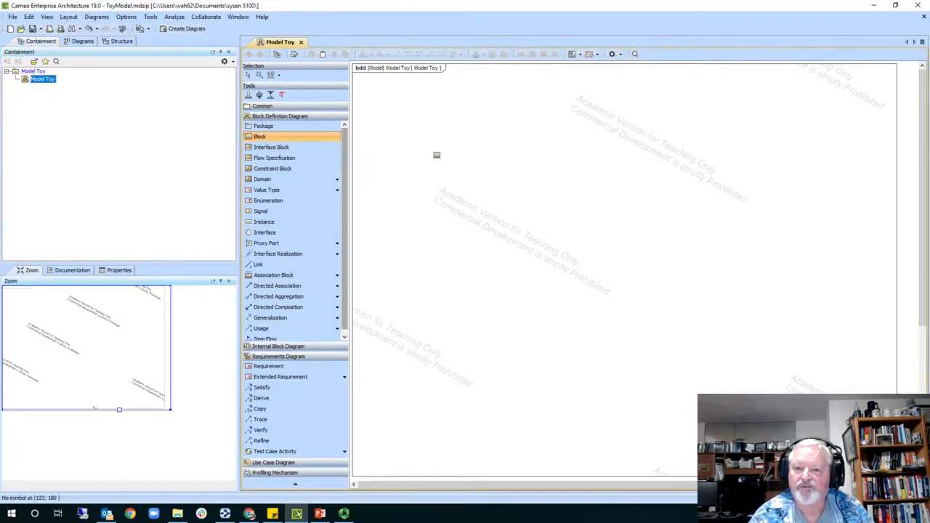
left_click(577, 225)
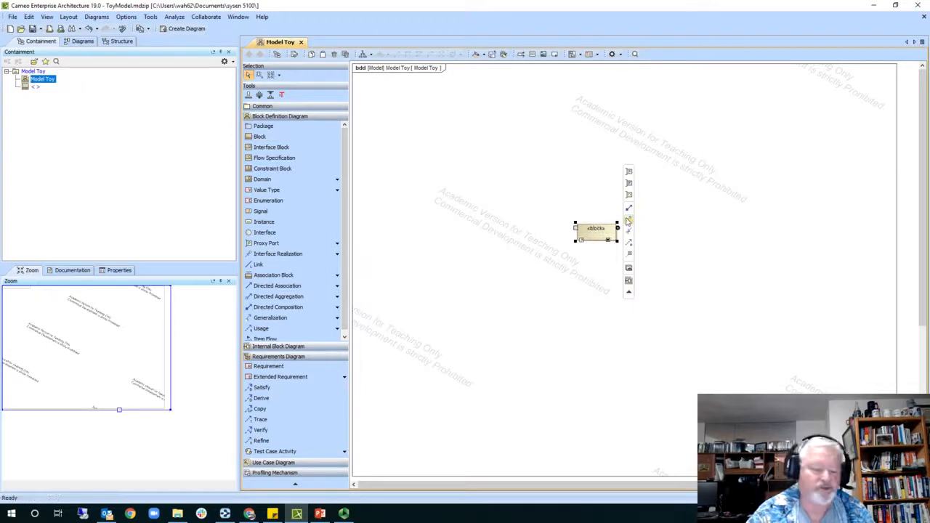
type("Toy")
key("Return")
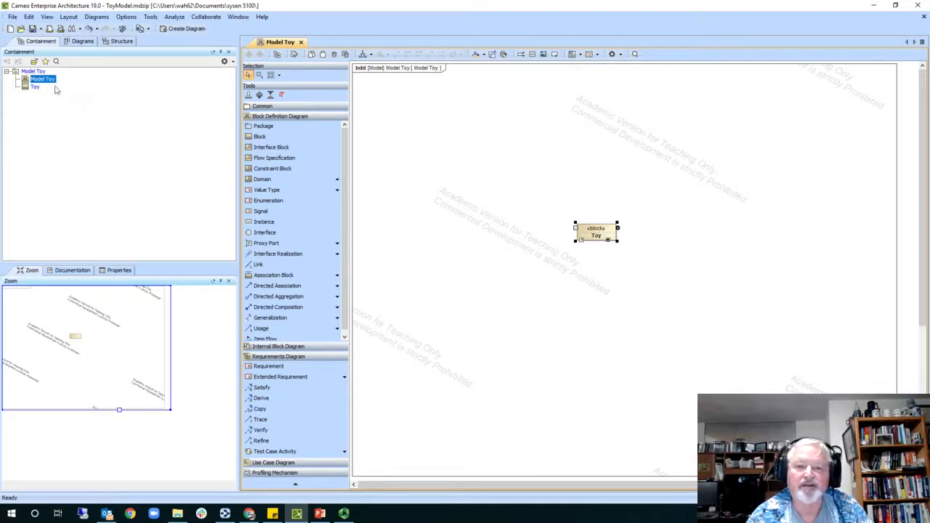
left_click(261, 137)
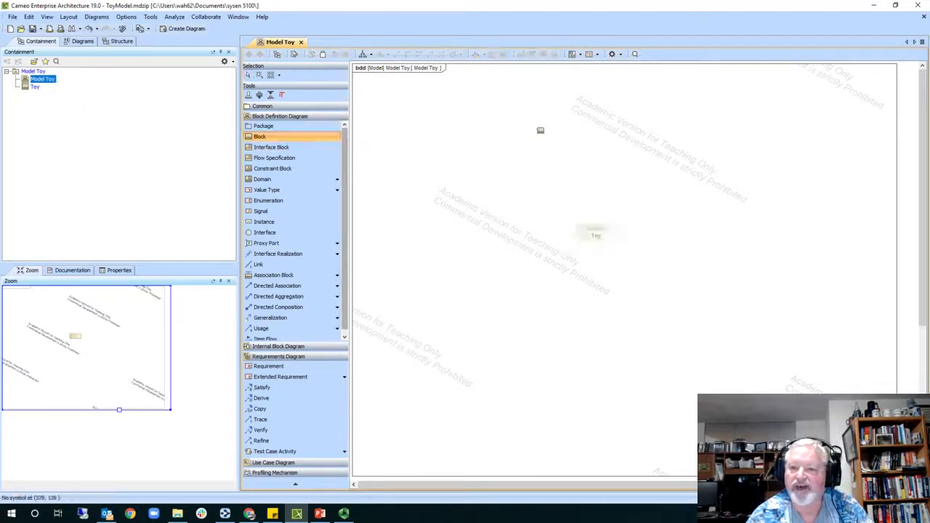
left_click(574, 122)
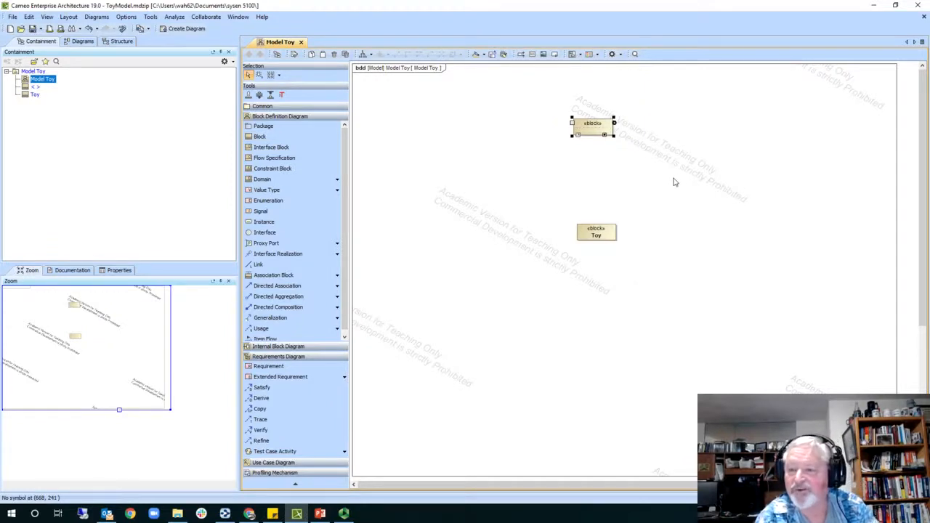
type("Toy")
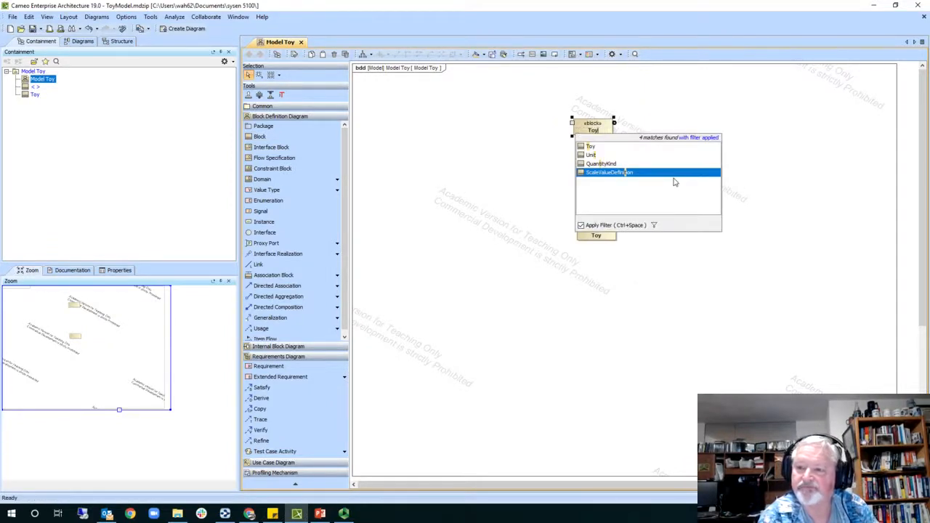
type(" Domain")
key("Return")
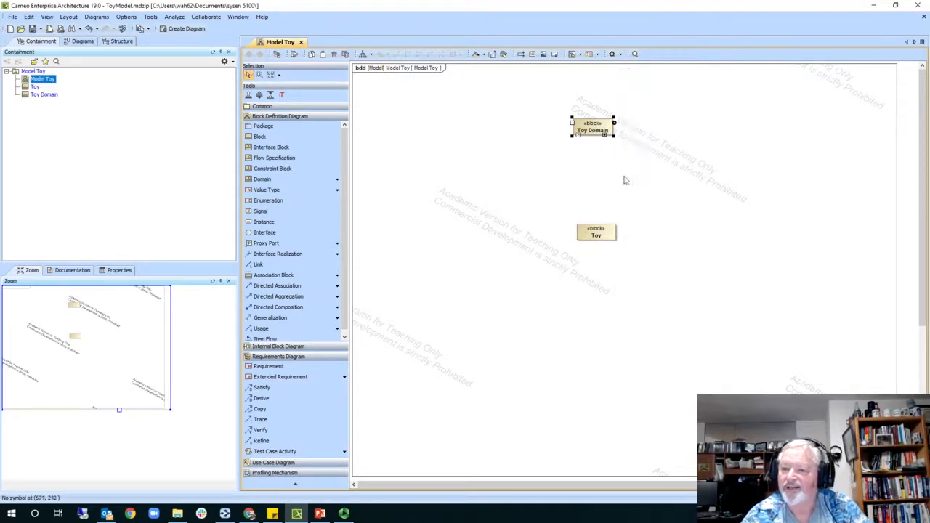
- Stack Toy beneath Toy Domain and shrink the diagram frame around both blocks
left_click_drag(593, 129, 518, 108)
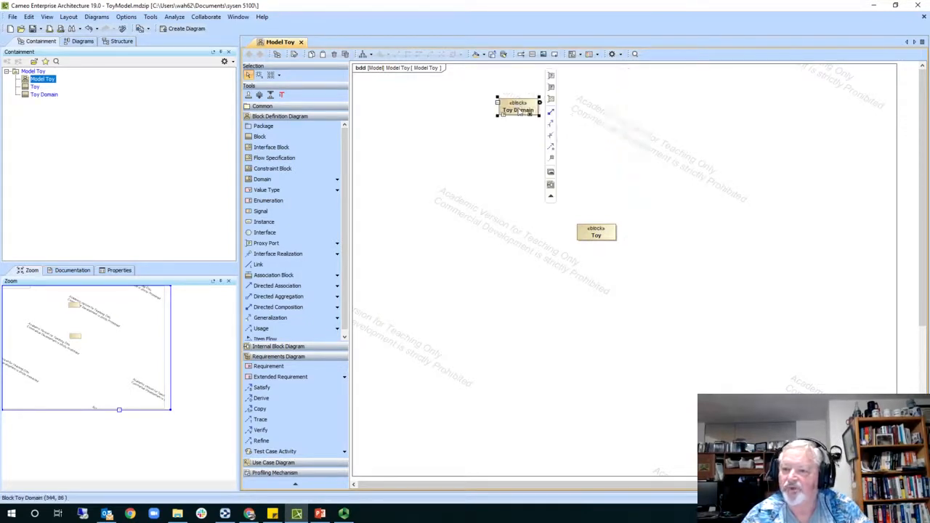
left_click_drag(595, 231, 521, 158)
left_click(562, 165)
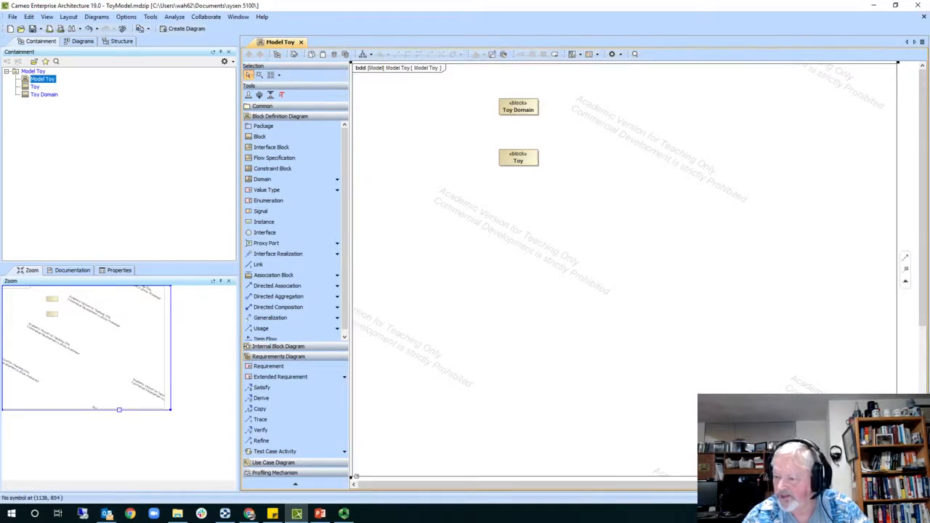
left_click(356, 477)
left_click_drag(897, 477, 595, 213)
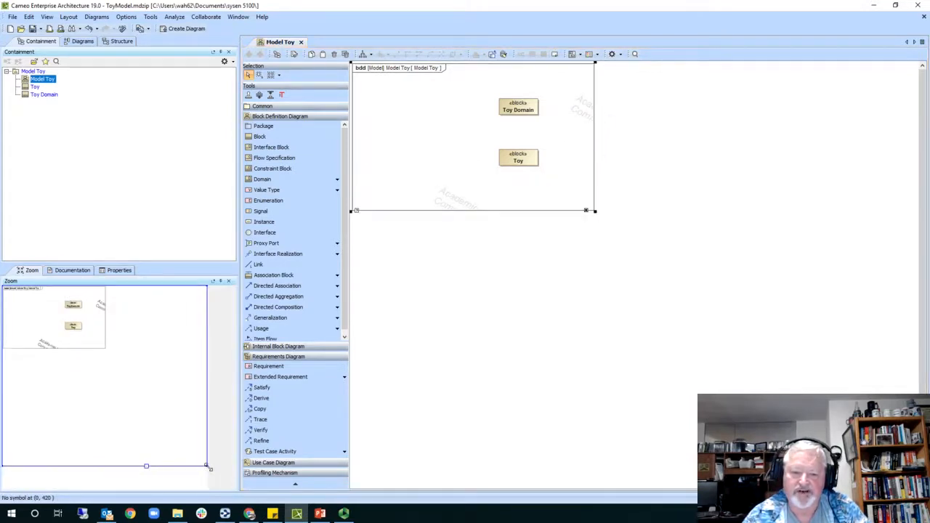
- Zoom in on the frame and shift both blocks left, Toy directly under Toy Domain
left_click(153, 408)
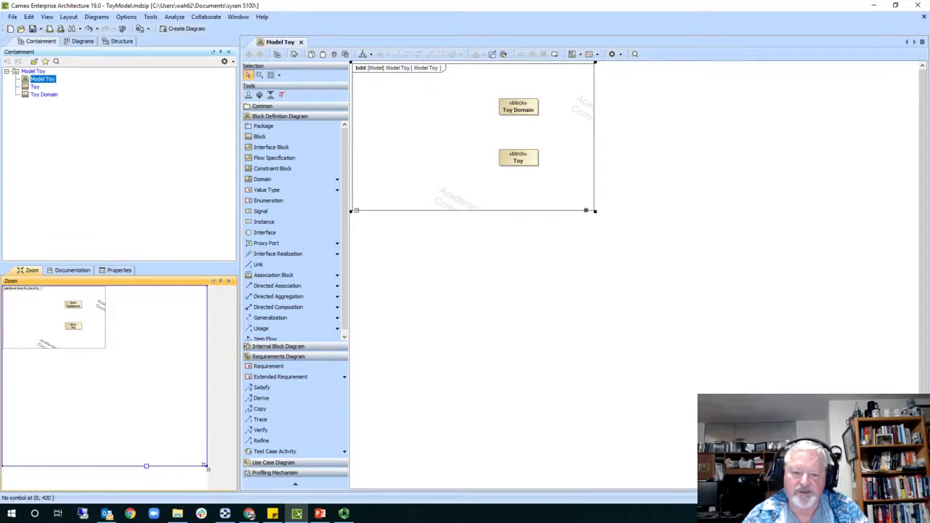
left_click_drag(208, 469, 107, 354)
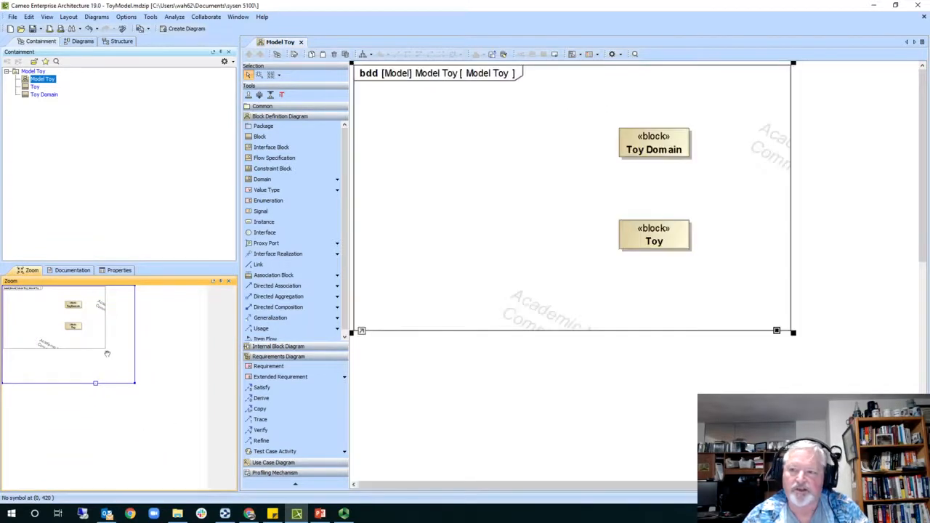
left_click_drag(666, 138, 553, 112)
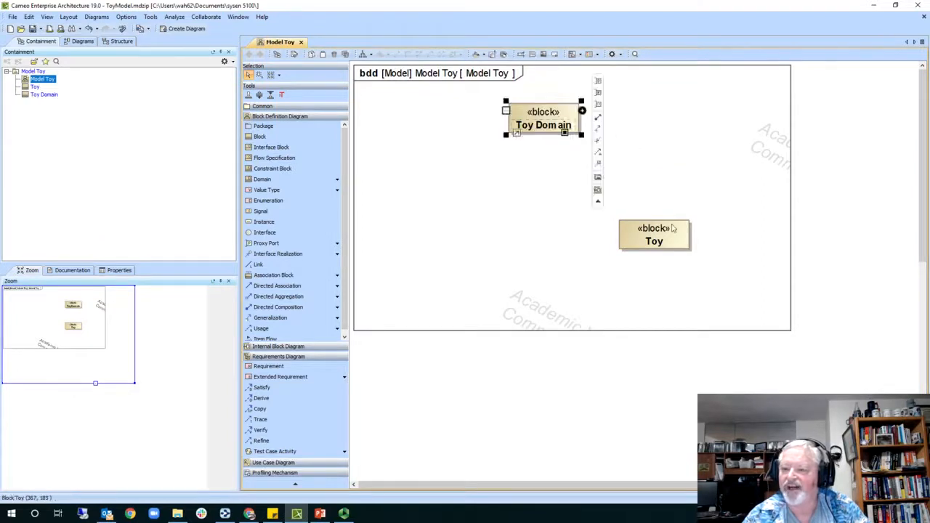
left_click_drag(673, 228, 560, 218)
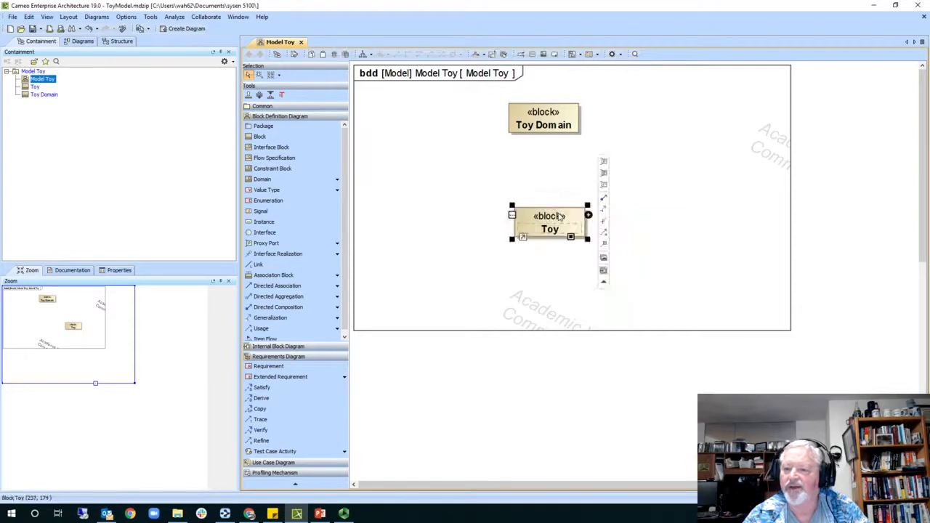
left_click(561, 128)
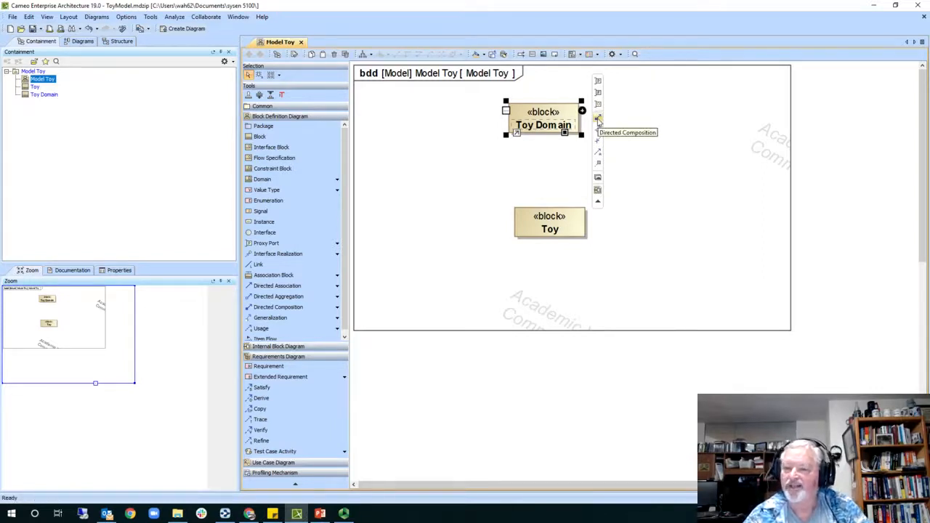
- Add directed compositions from Toy Domain to Toy and to a new Parent block
mouse_move(597, 120)
left_mouse_down()
mouse_move(586, 158)
mouse_move(553, 191)
mouse_move(553, 218)
left_mouse_up()
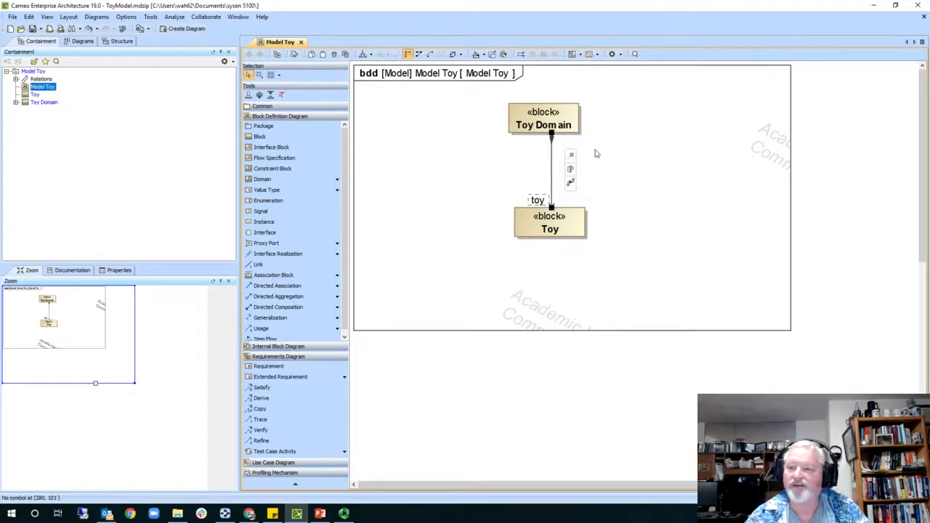
left_click(566, 128)
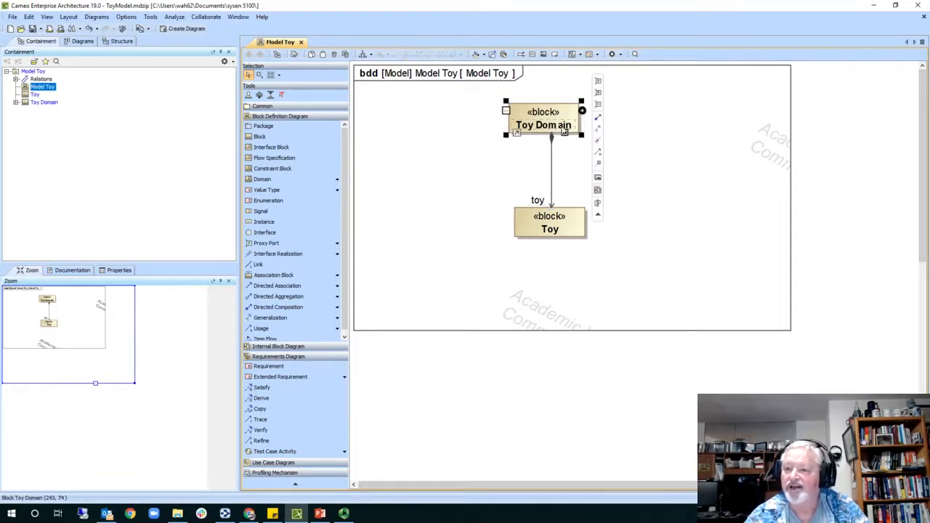
left_click(598, 119)
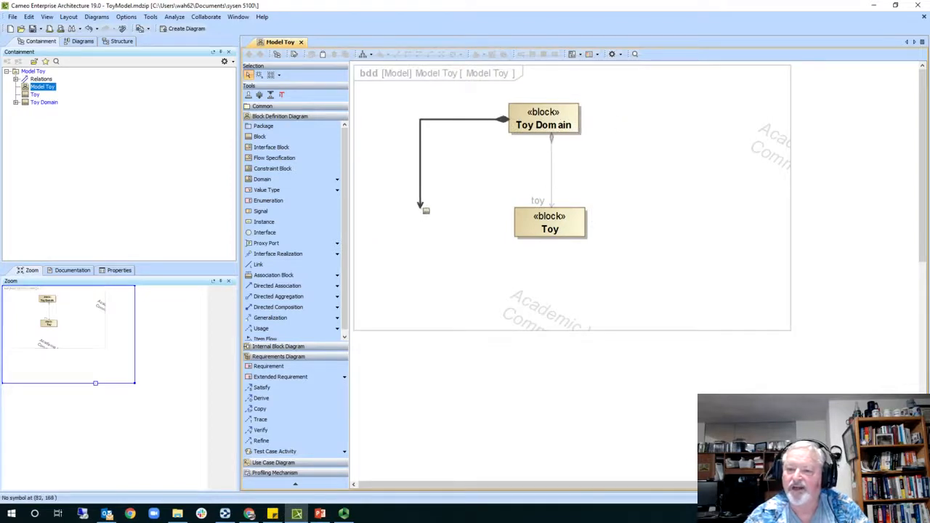
left_click(420, 207)
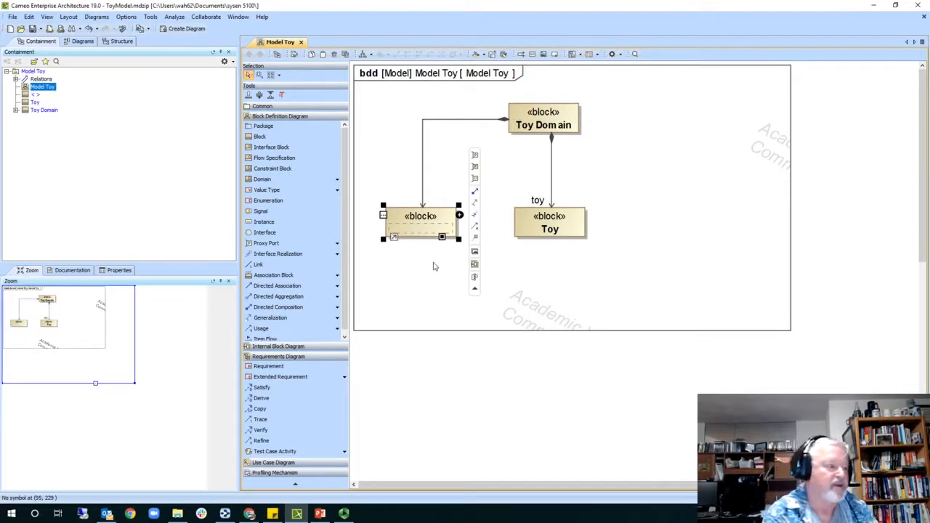
type("Parent")
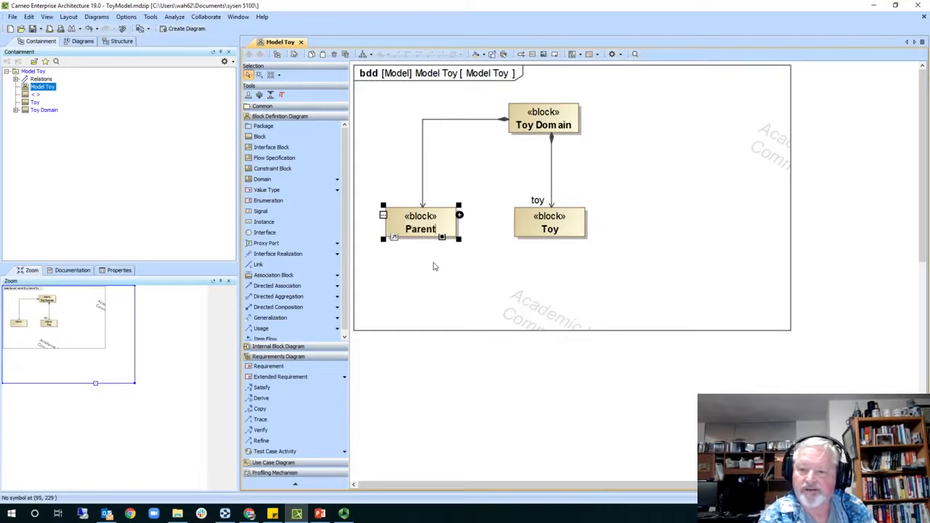
key("Return")
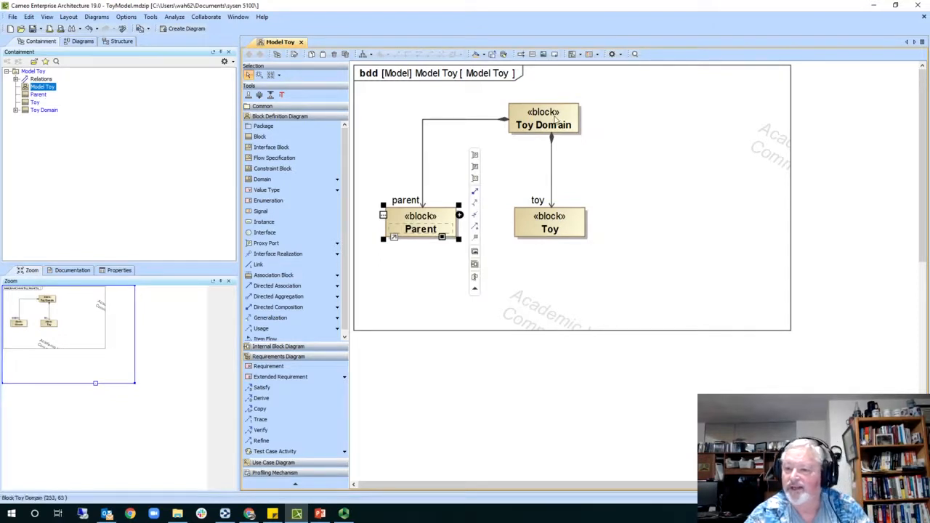
- Compose a new Child block into Toy Domain, to the right of Toy
left_click(557, 122)
left_click_drag(597, 124, 619, 211)
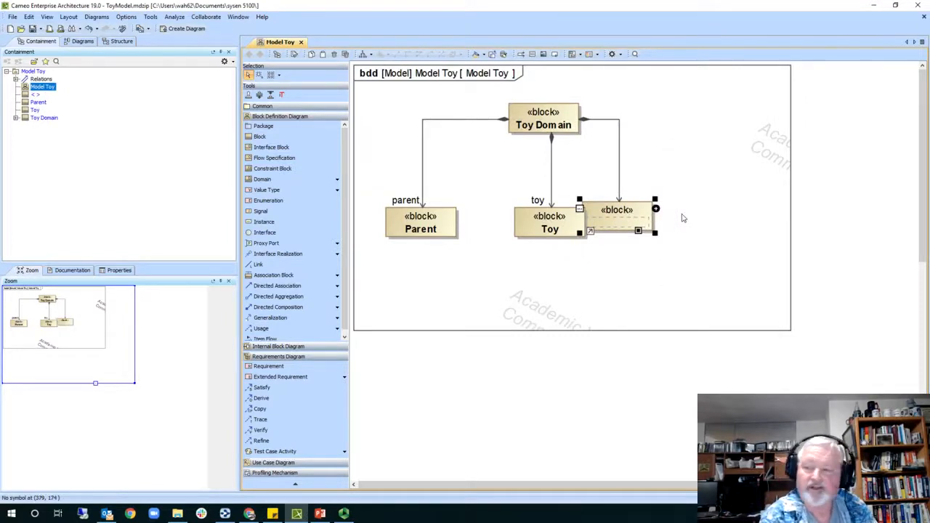
type("Child")
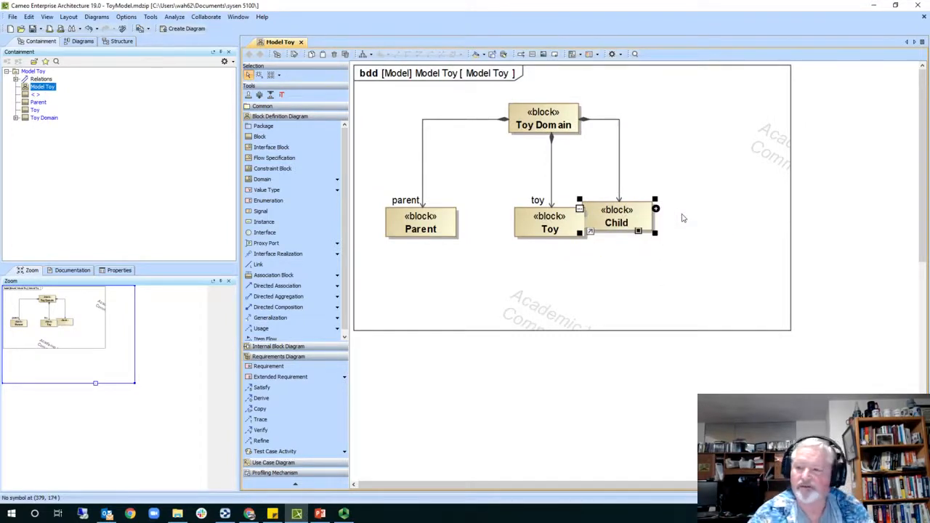
left_click(642, 116)
left_click(563, 120)
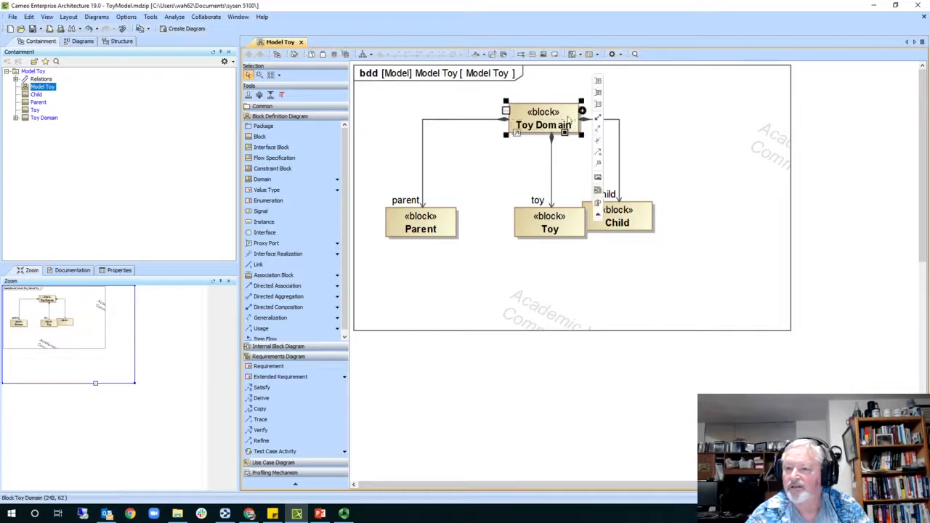
left_click(582, 111)
left_click(583, 112)
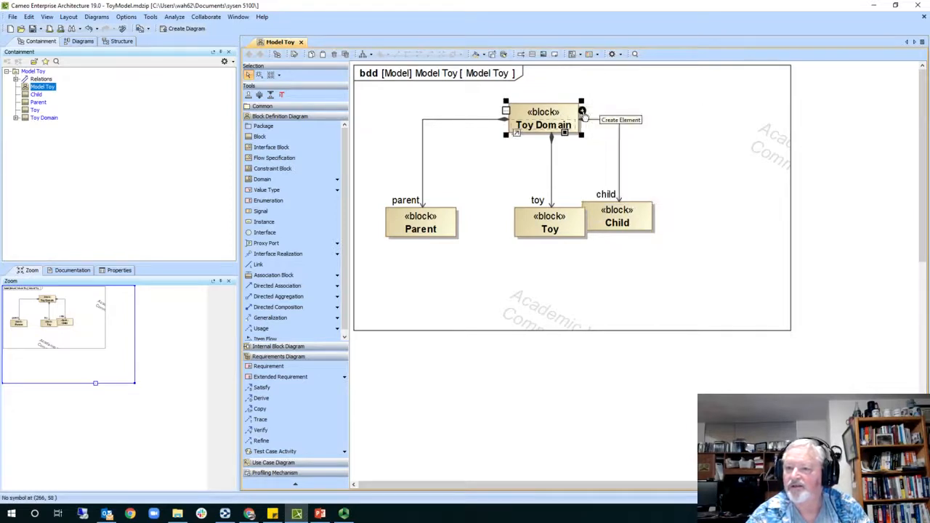
left_click(583, 112)
left_click(564, 114)
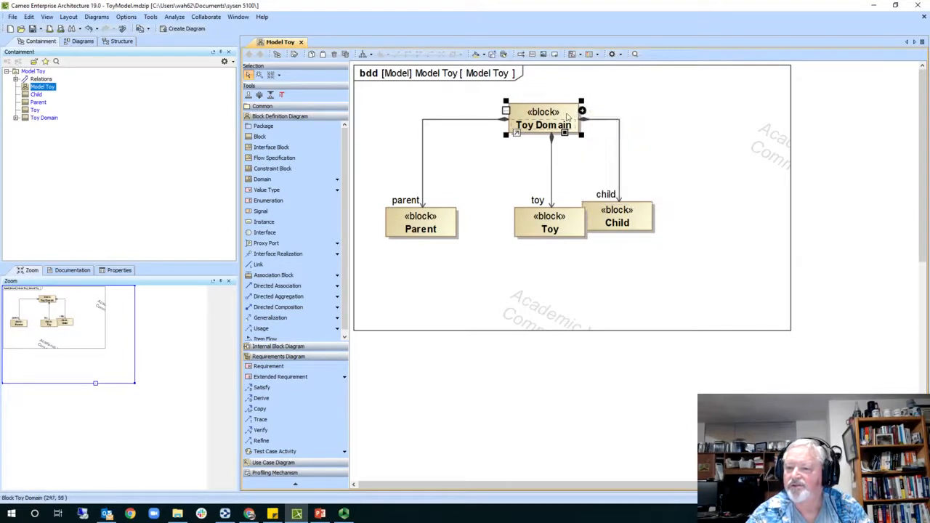
left_click(583, 112)
key("Escape")
key("Escape")
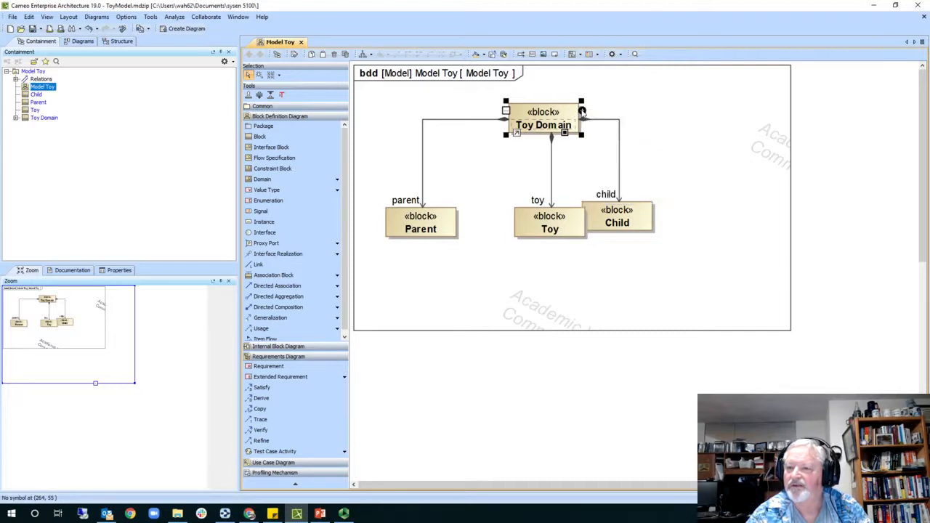
- Compose new Toy Storage and Projectile blocks into Toy Domain
left_click(567, 120)
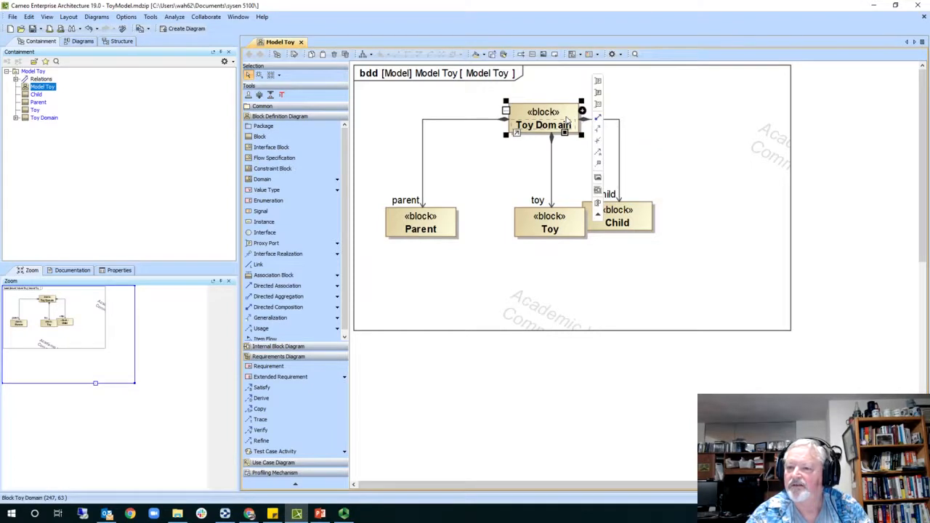
left_click_drag(597, 117, 706, 212)
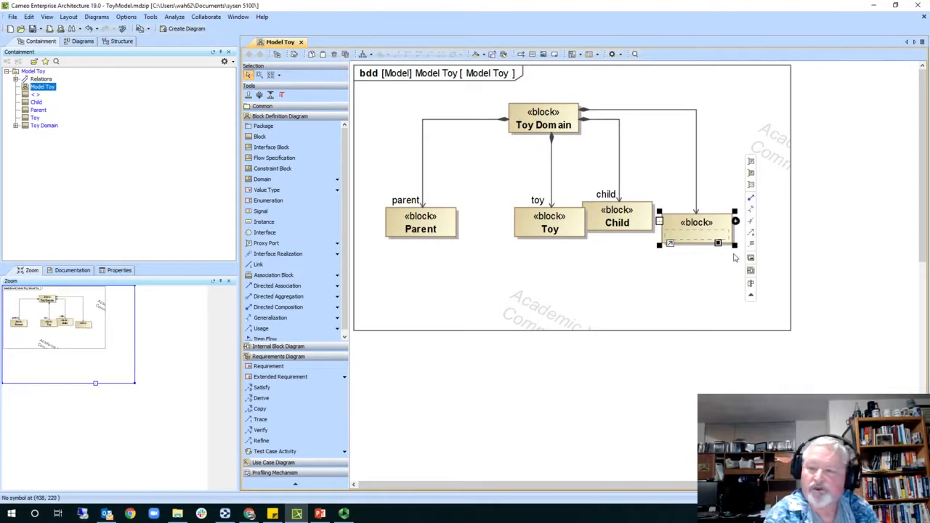
type("Toy Storage")
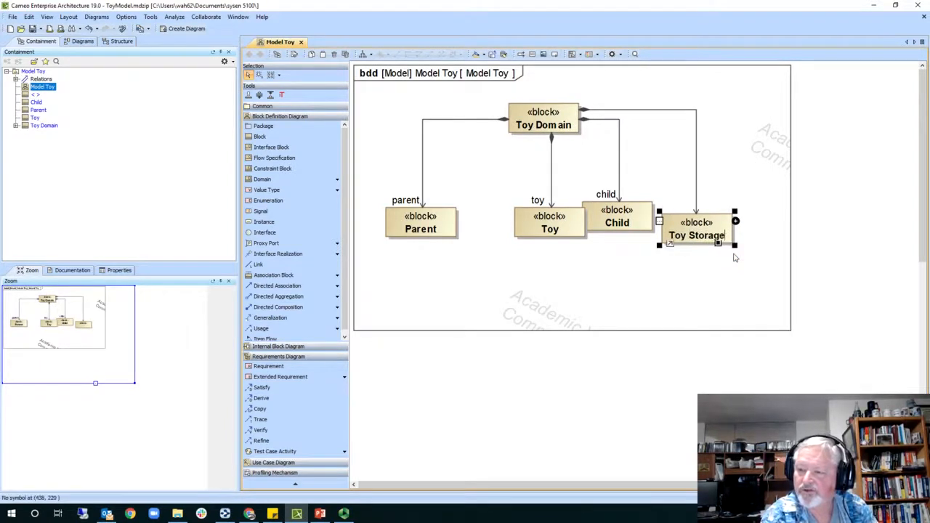
key("Return")
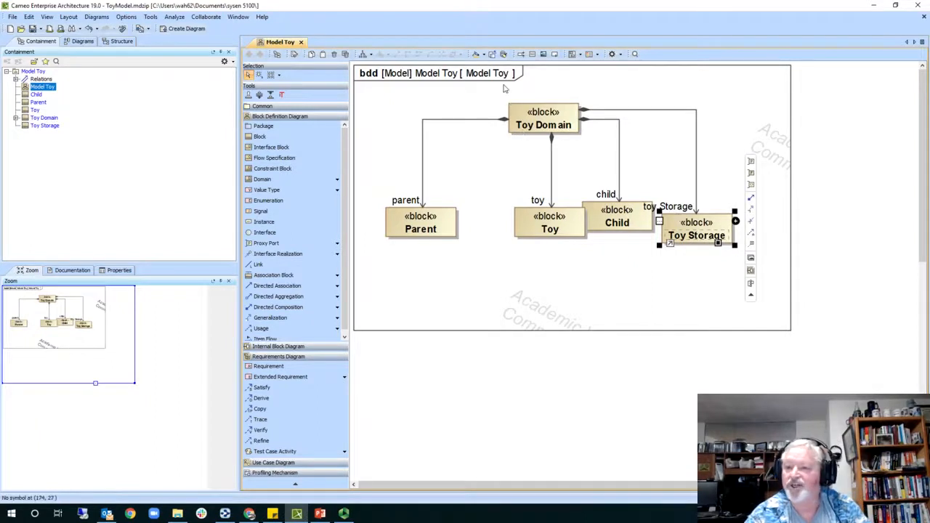
left_click(558, 114)
left_click_drag(598, 120, 640, 277)
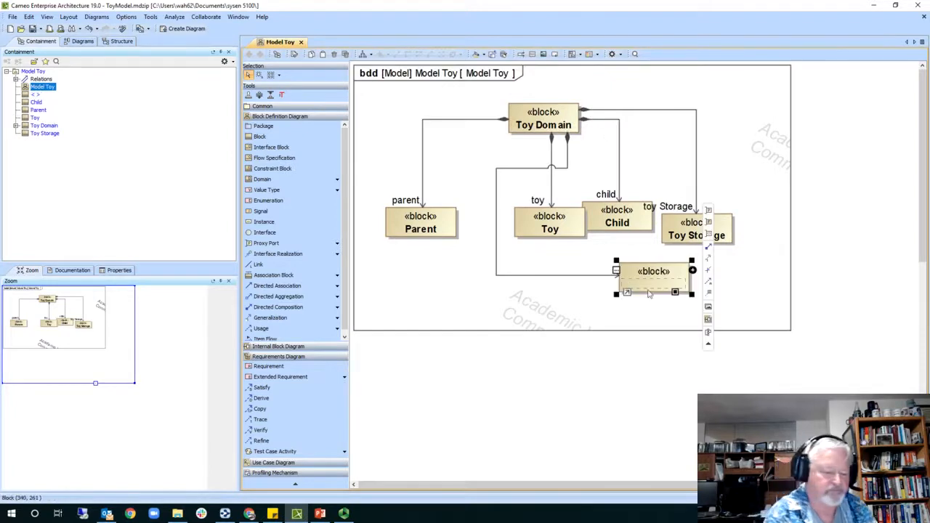
type("Project")
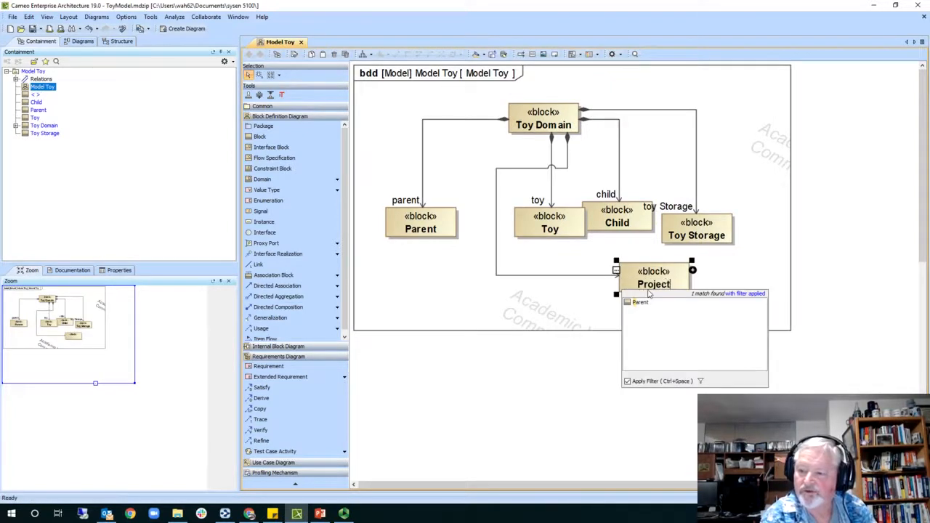
type("ile")
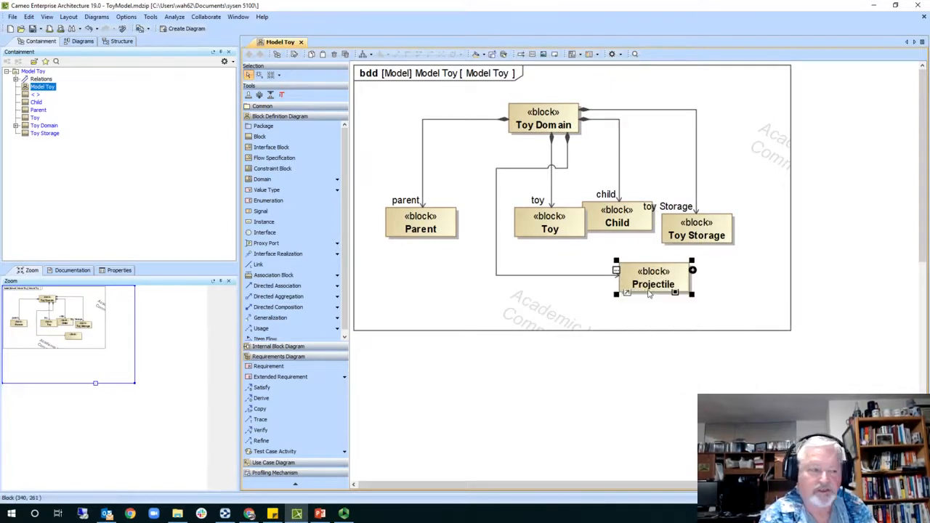
key("Return")
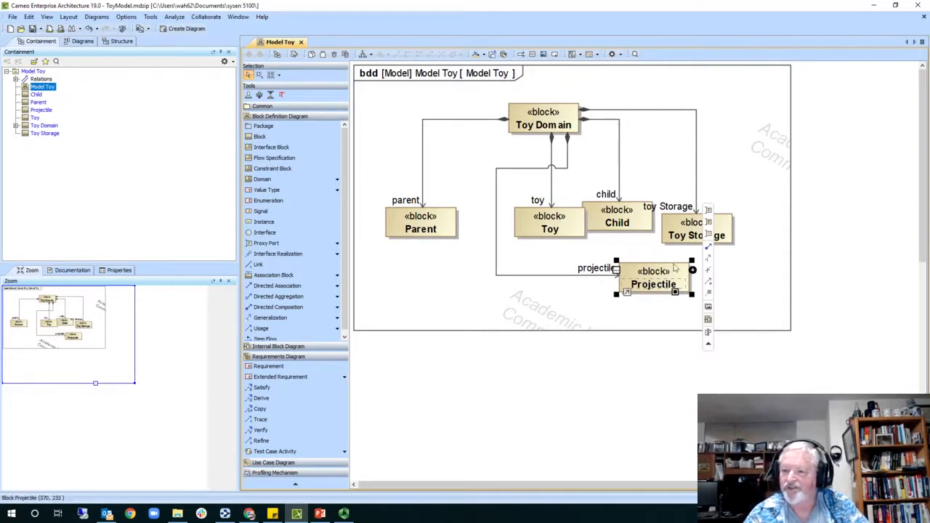
left_click(551, 113)
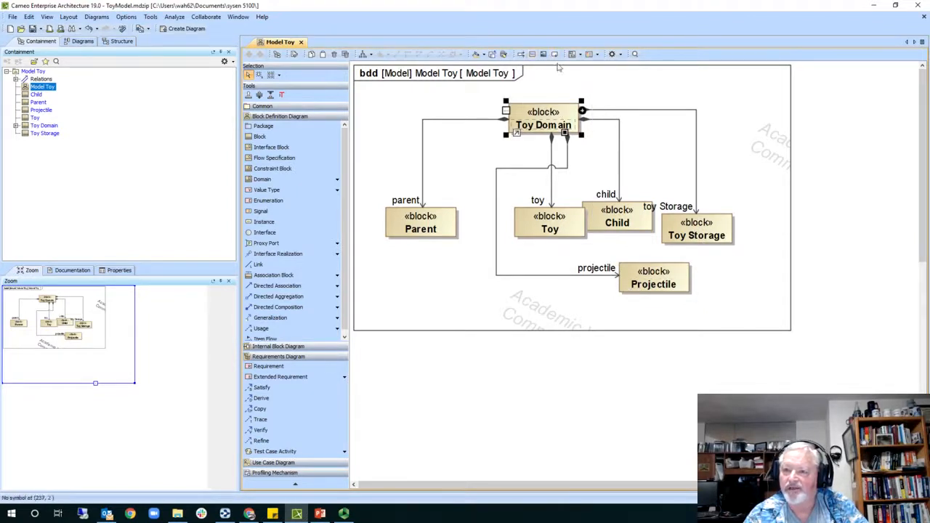
- Apply Quick Diagram Layout to line up the five composed blocks under Toy Domain
left_click(362, 55)
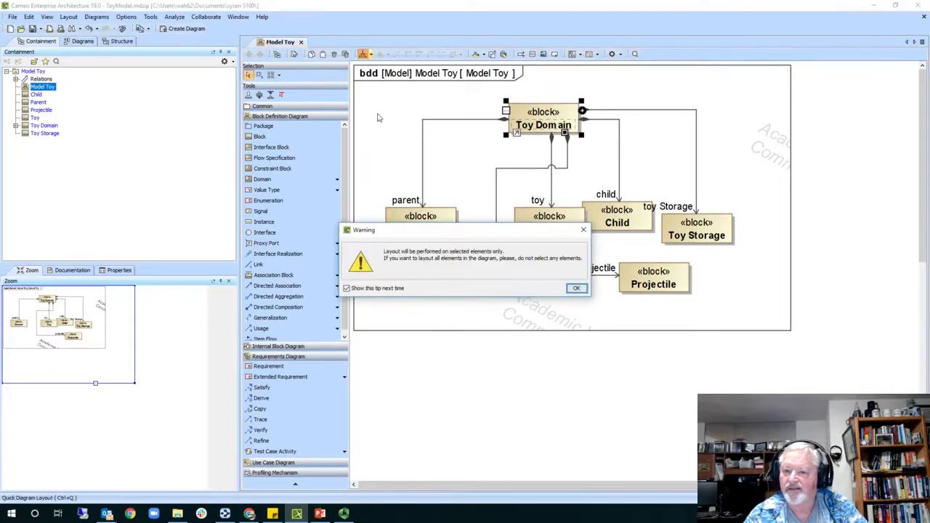
left_click(577, 290)
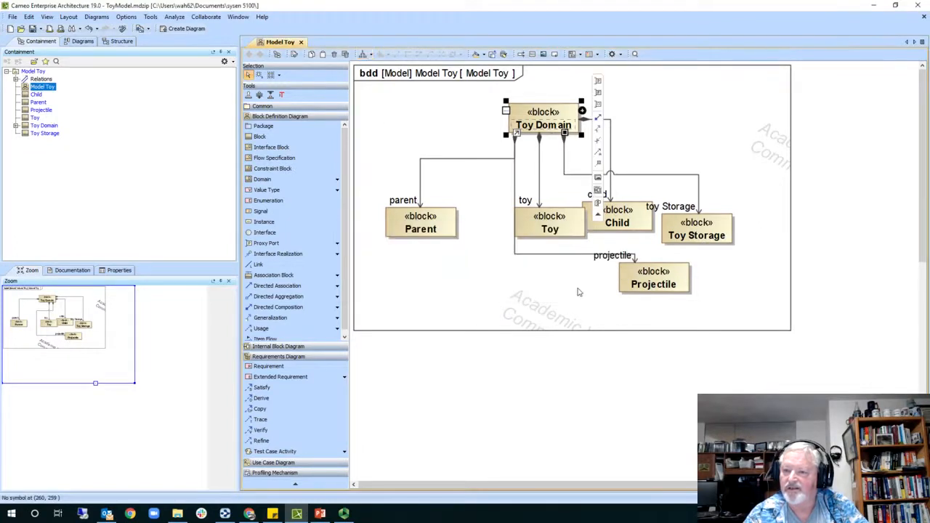
left_click(563, 297)
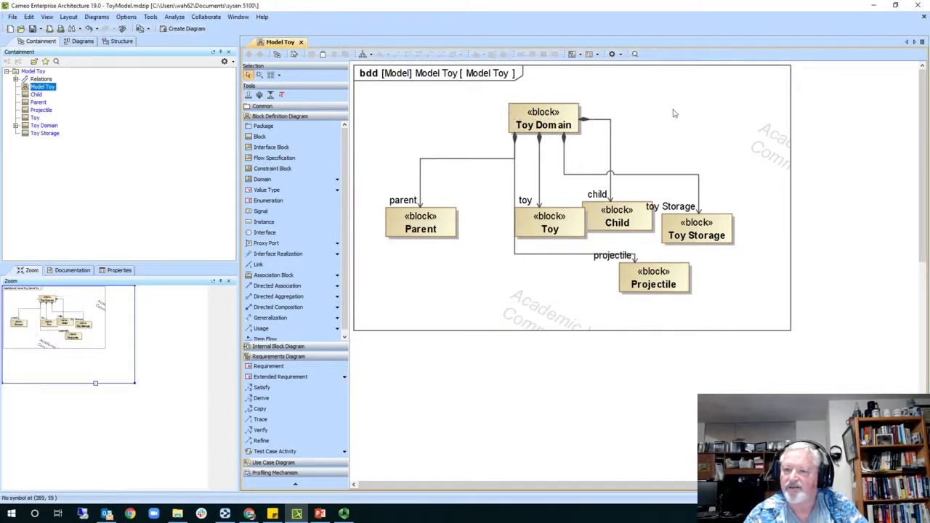
left_click(362, 55)
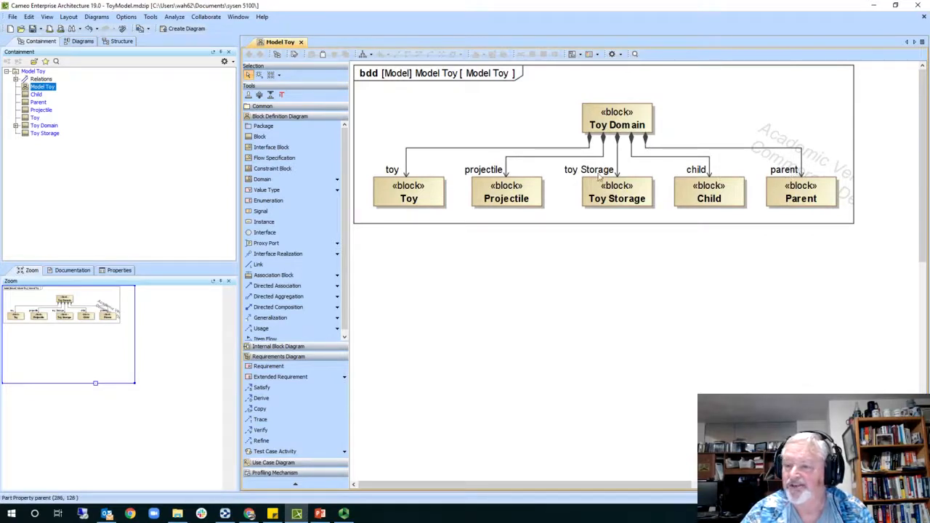
- Select each of the five part blocks and the Toy Domain–Child association in turn
left_click(412, 196)
left_click(520, 193)
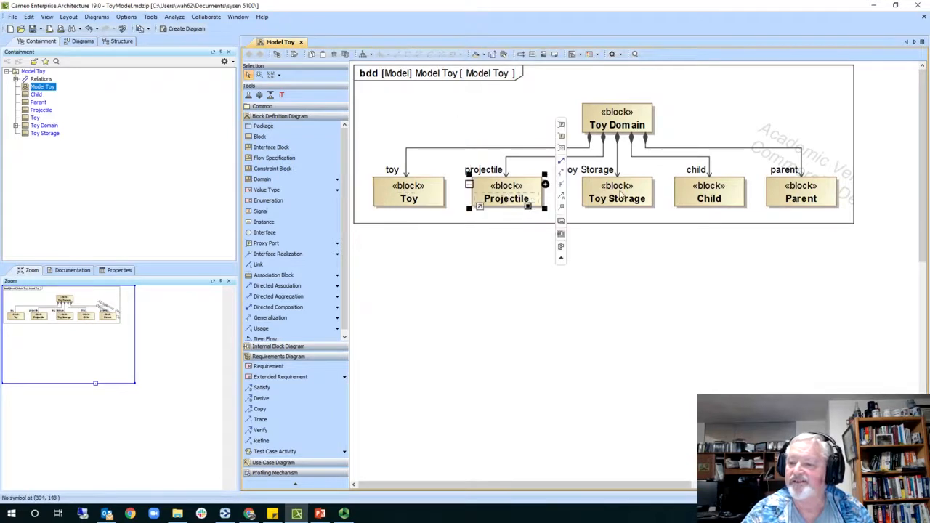
left_click(637, 193)
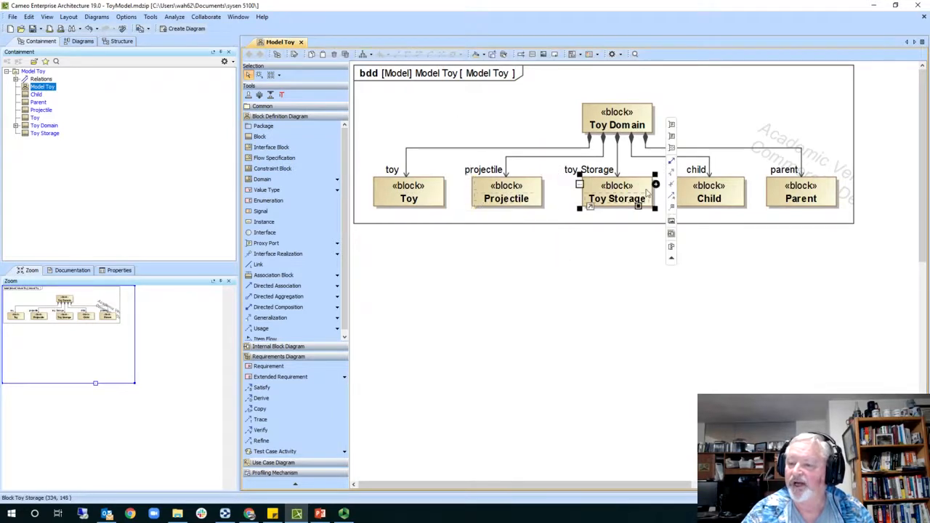
left_click(725, 190)
left_click(823, 196)
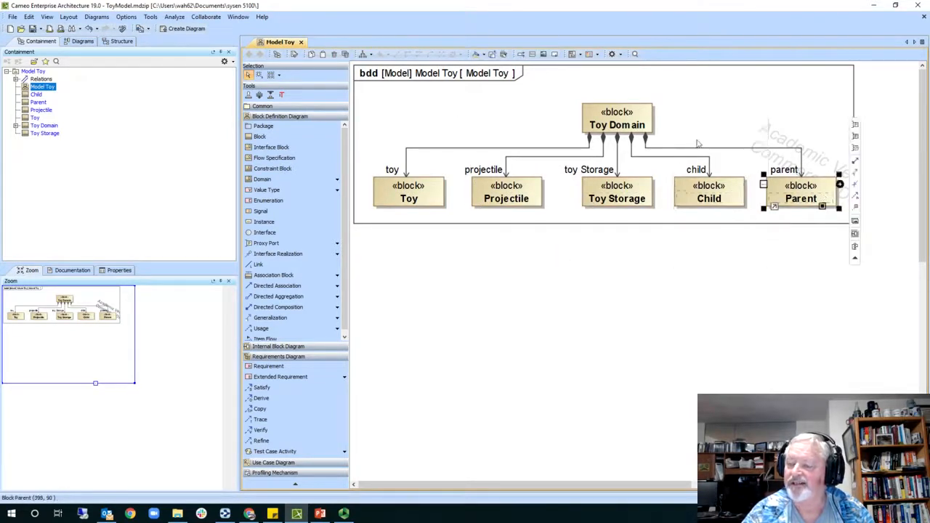
left_click(667, 158)
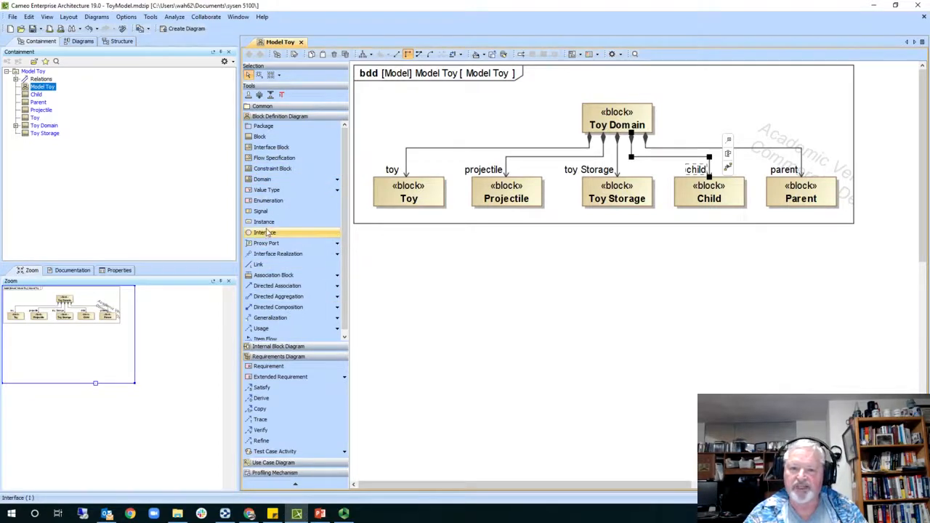
- Drag the diagram frame's bottom edge down to leave room below the blocks
left_click(609, 224)
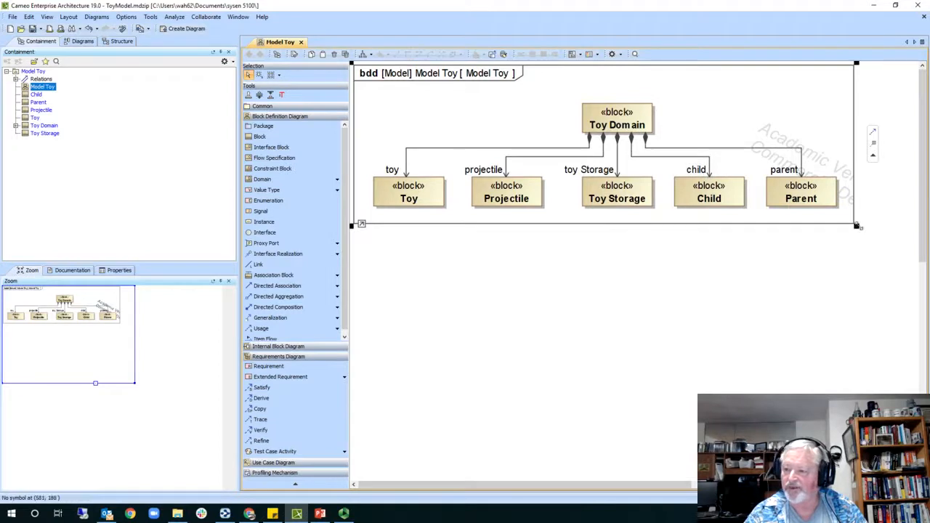
left_click_drag(856, 226, 860, 284)
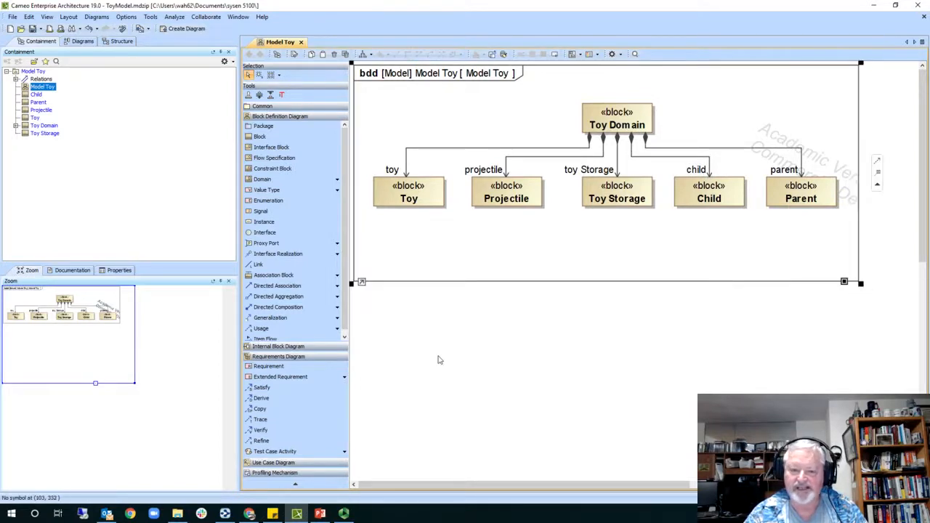
scroll(323, 320, "down", 1)
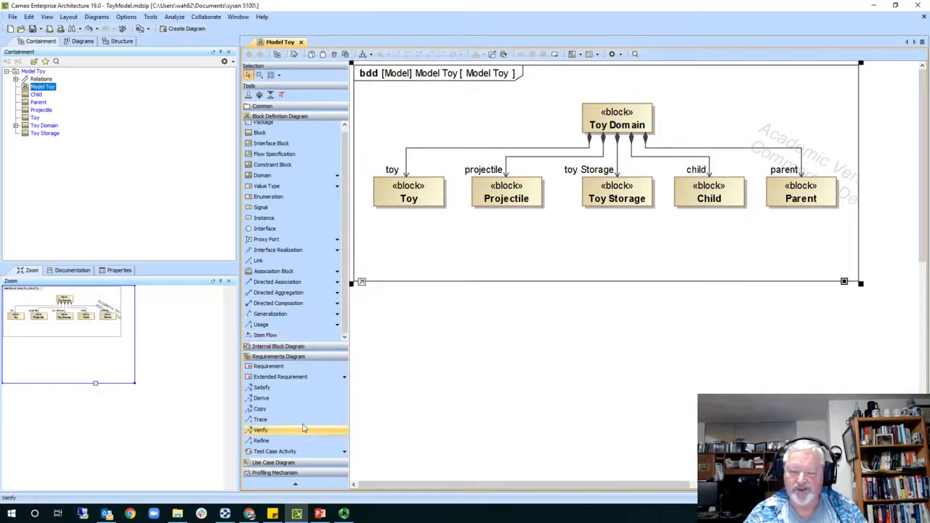
- Add an actor named Parent below the row of blocks
left_click(278, 463)
left_click(261, 387)
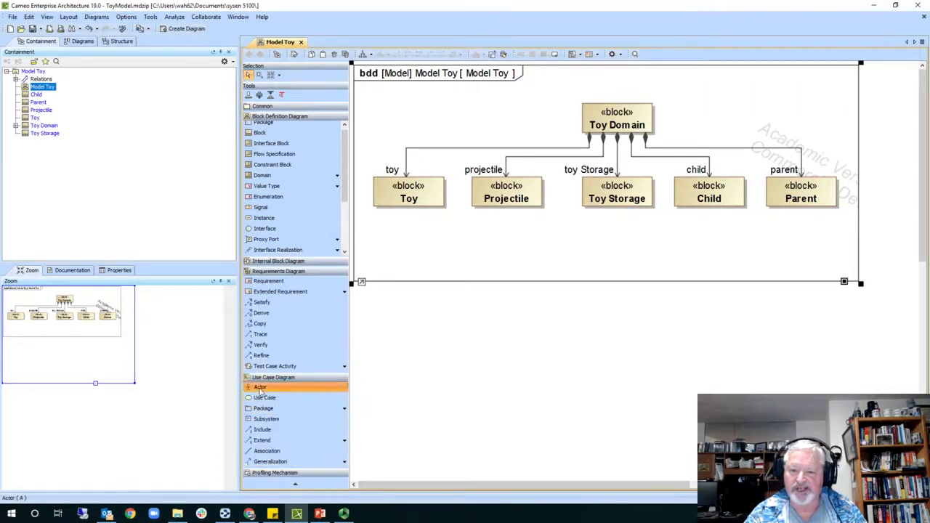
left_click(408, 240)
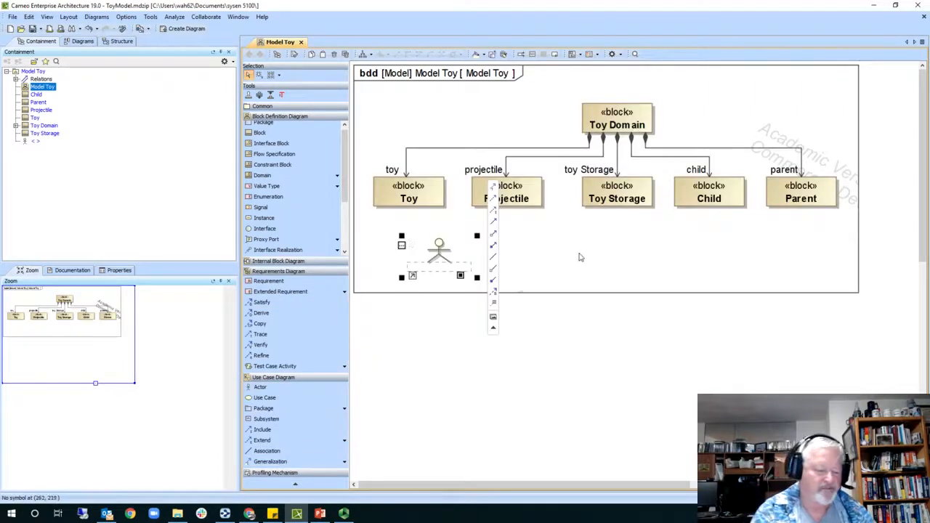
type("Par")
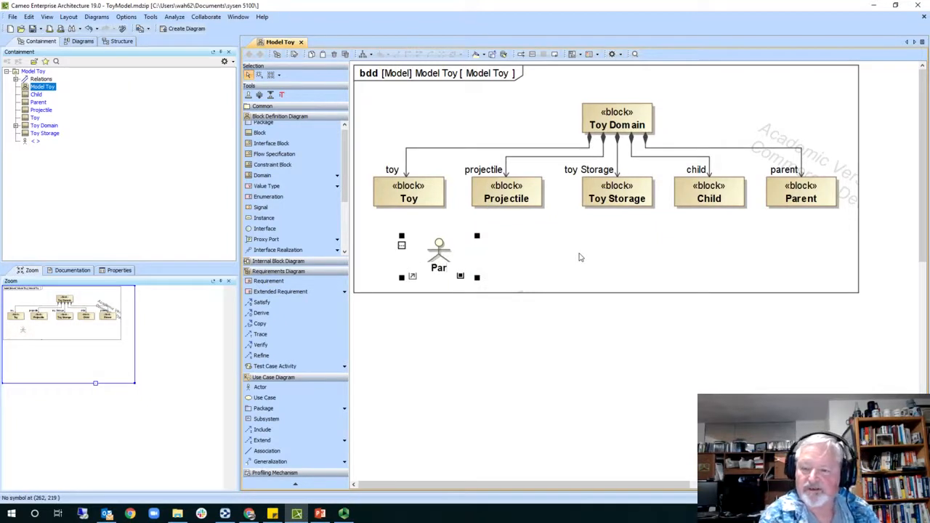
type("ent")
key("Return")
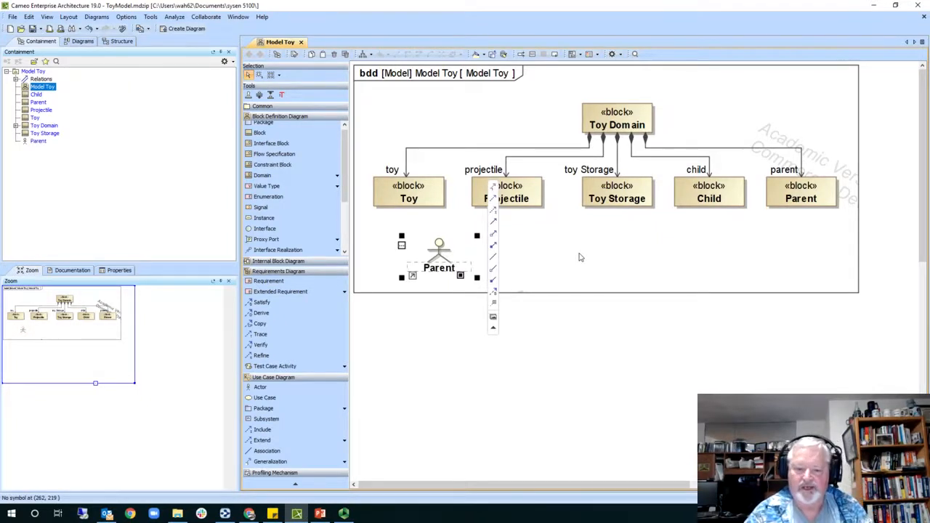
- Add a second actor named Child to its right, then nudge Parent slightly left
left_click(275, 389)
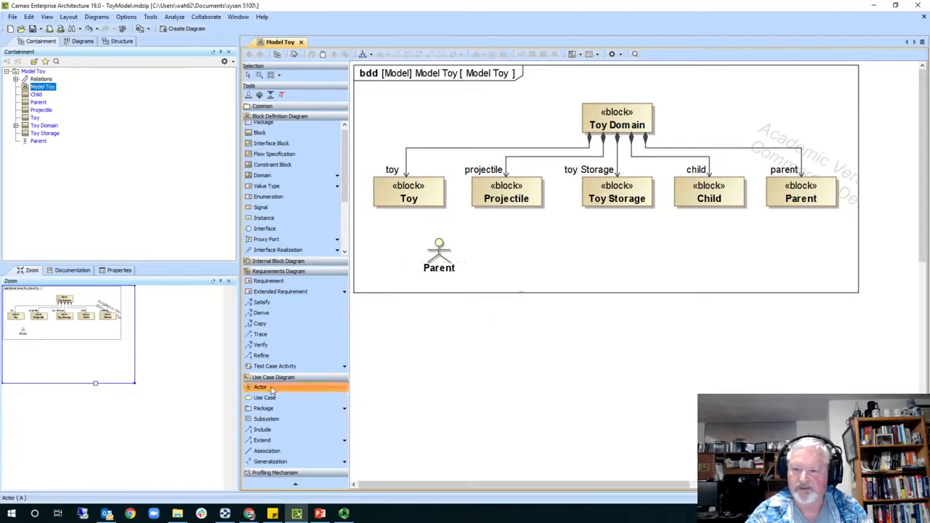
left_click(514, 234)
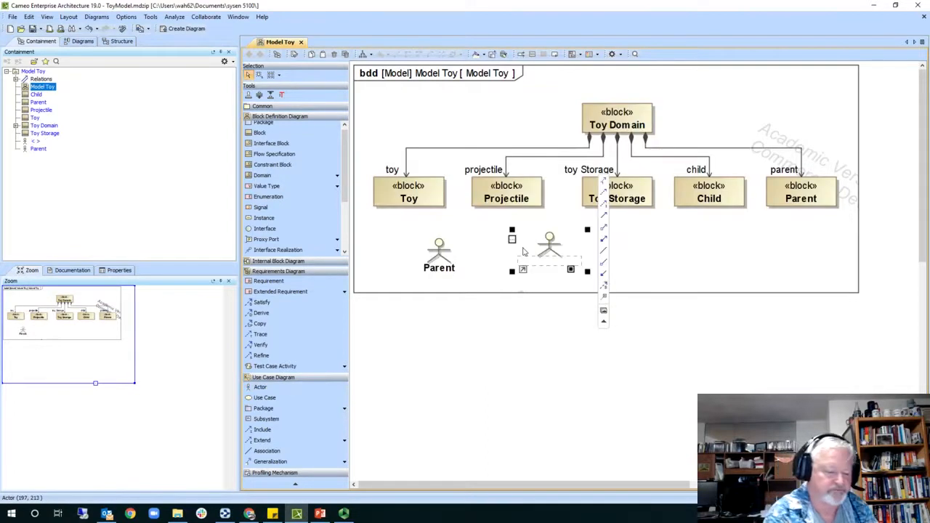
type("Chile")
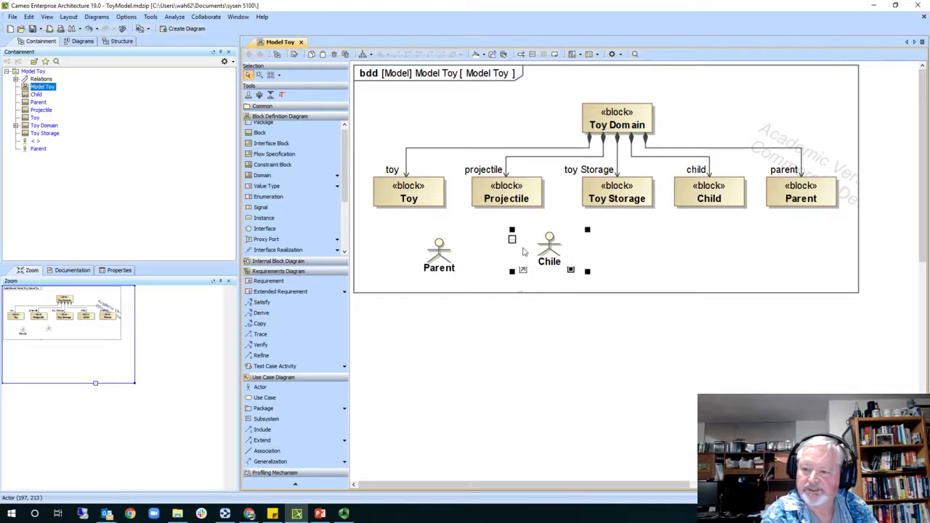
key("BackSpace")
type("d")
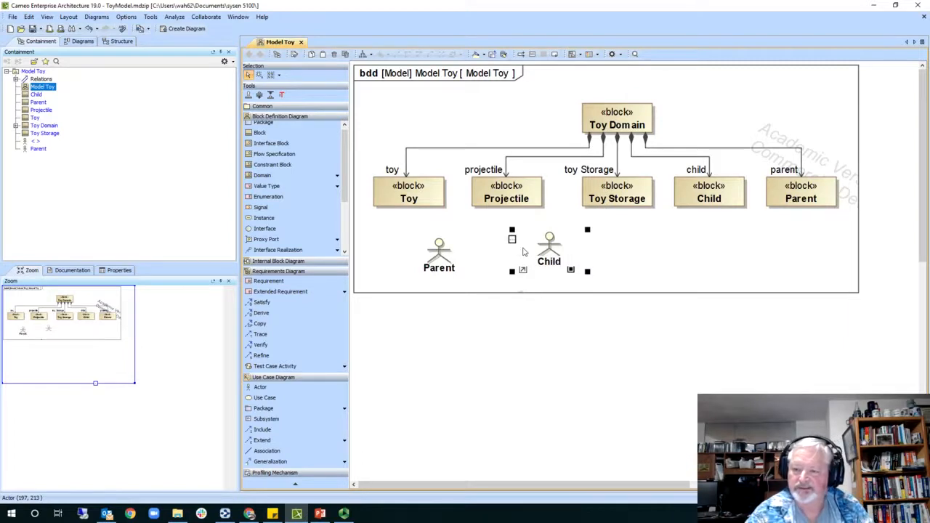
left_click(480, 260)
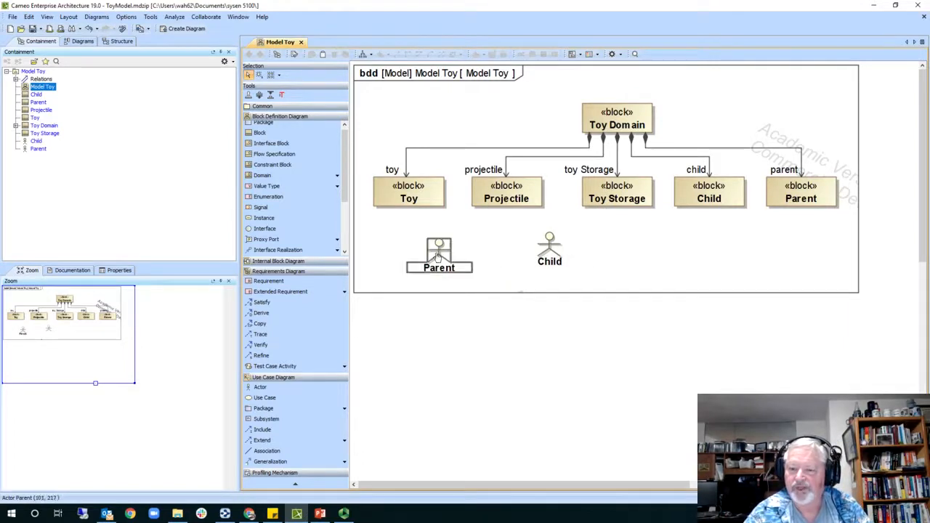
left_click_drag(438, 258, 413, 260)
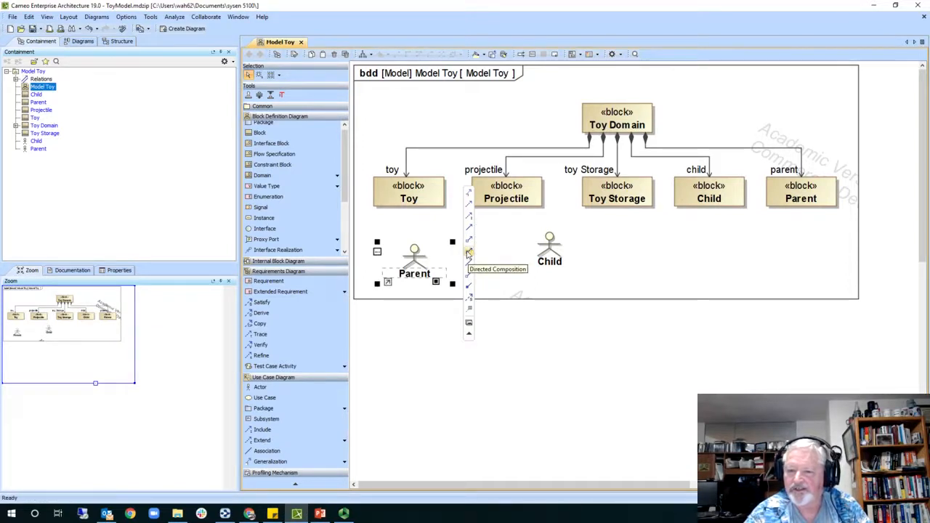
- Undo a stray Toy-to-Parent directed composition and move the Parent actor beneath the Parent block
left_click(413, 199)
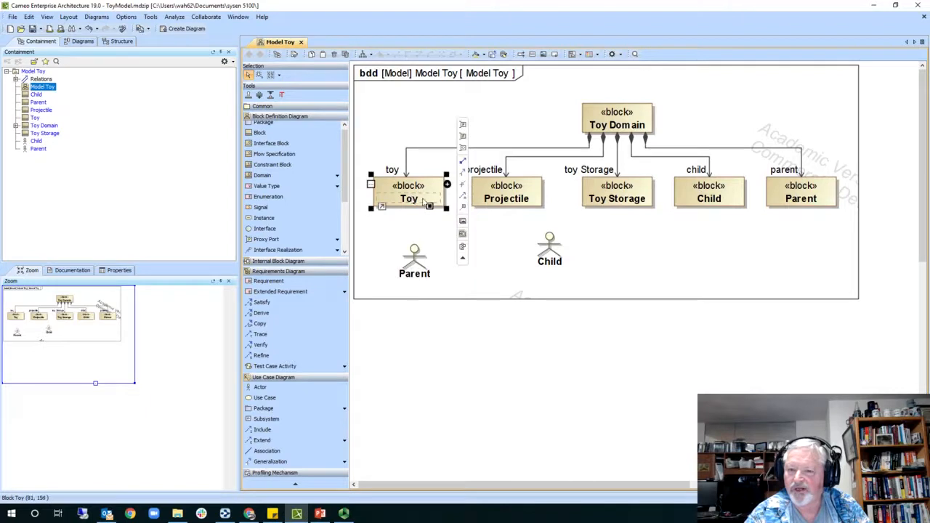
left_click(463, 161)
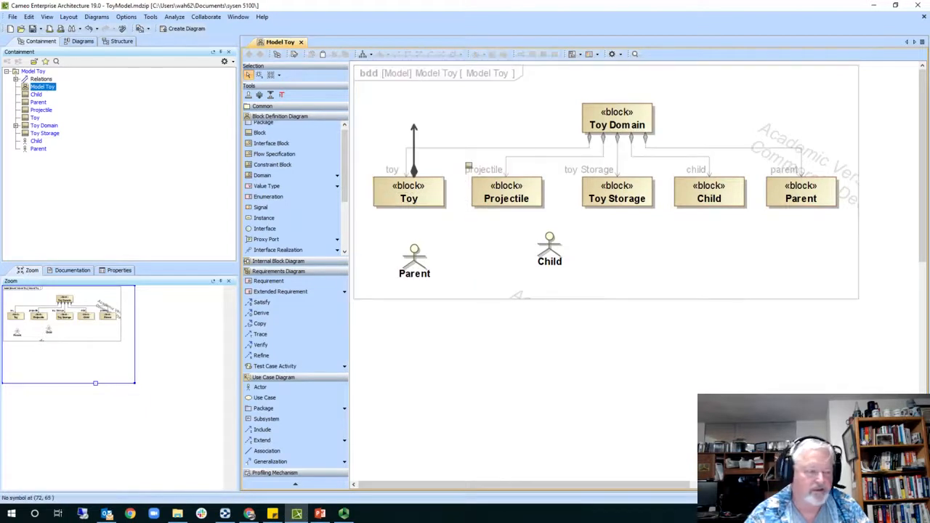
left_click(414, 251)
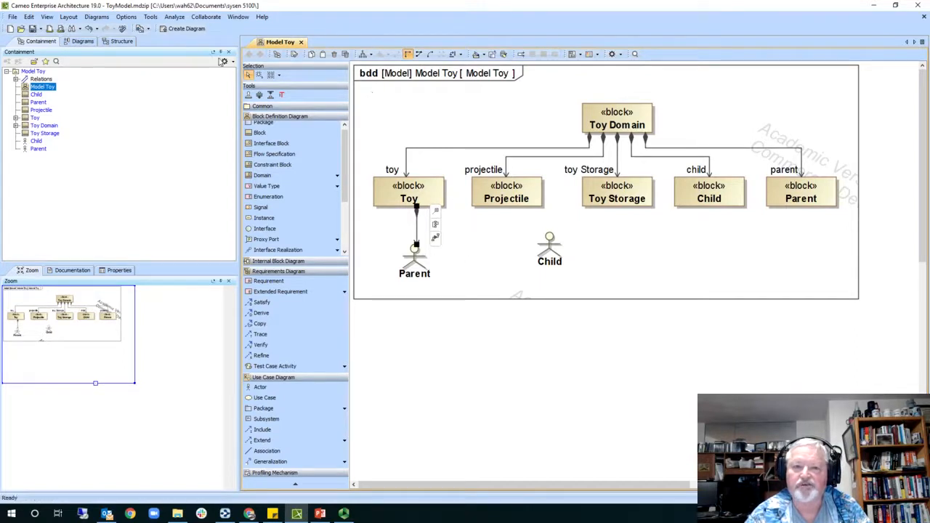
left_click(88, 28)
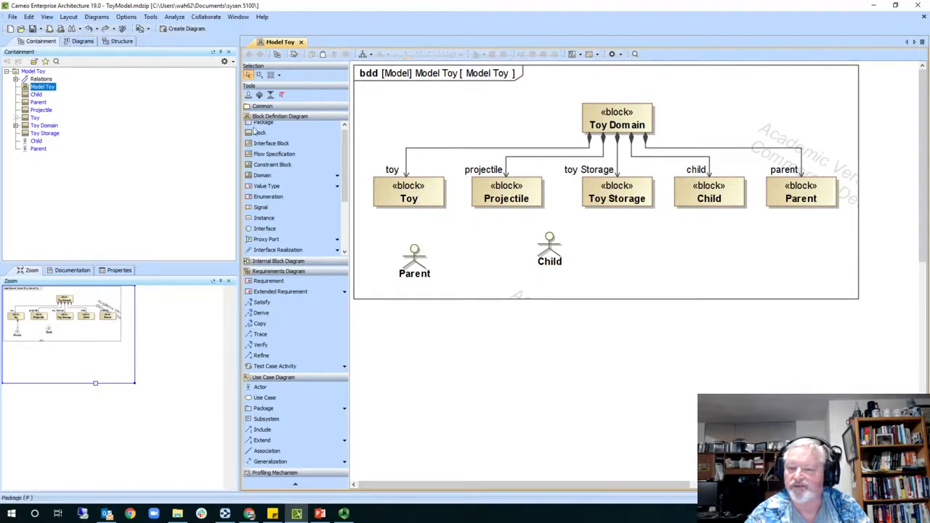
left_click_drag(417, 270, 802, 255)
- Move the Child actor beneath the Child block and undo a misdrawn Child connector
left_click_drag(550, 256, 710, 254)
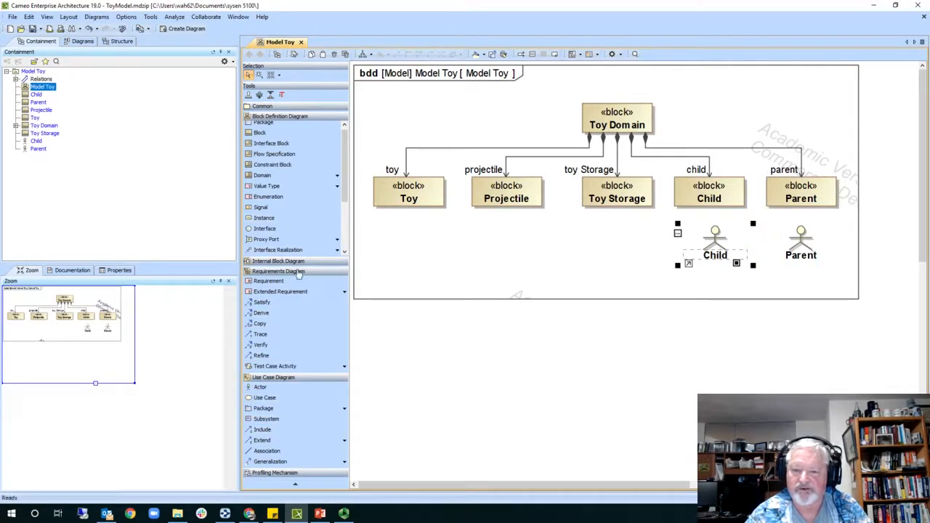
mouse_move(734, 243)
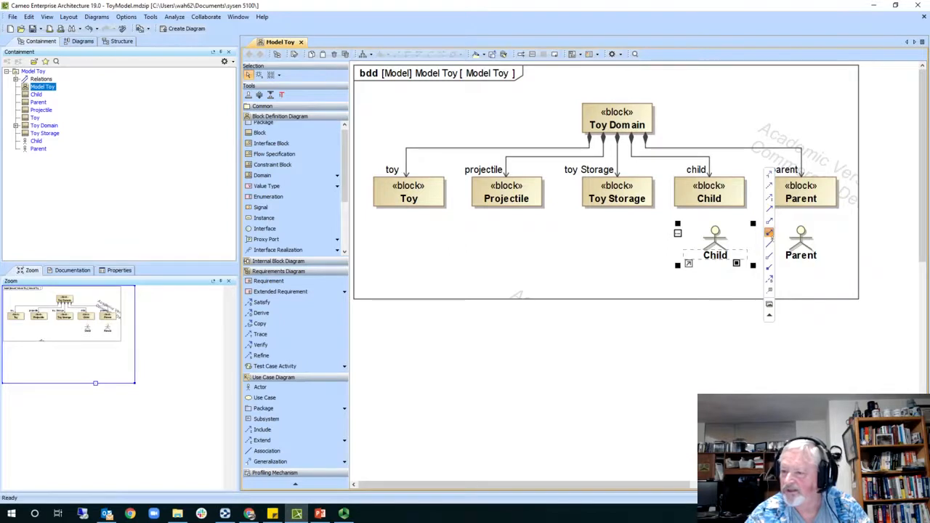
left_click(771, 236)
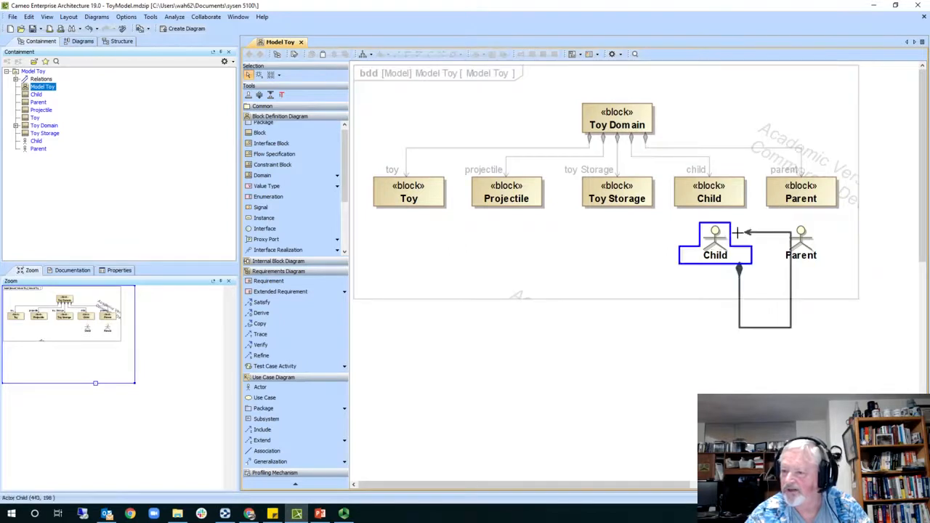
left_click(723, 197)
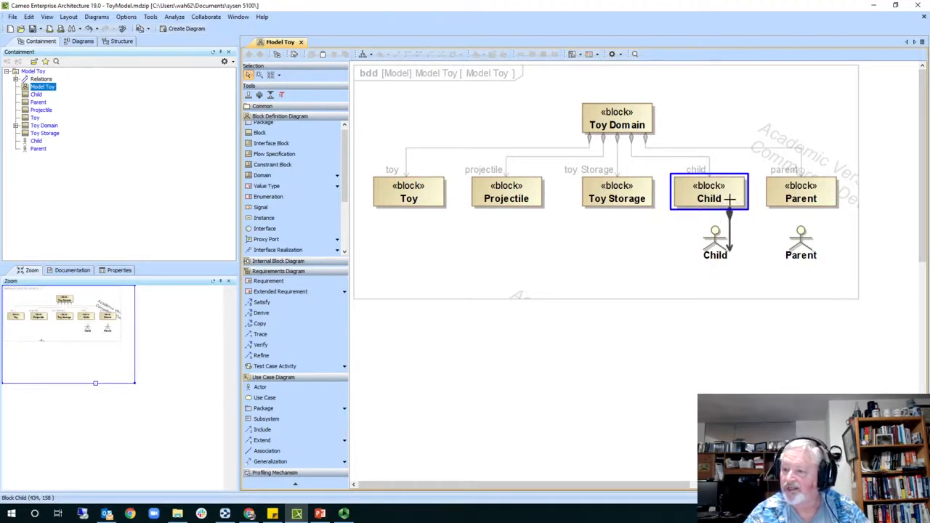
key("alt")
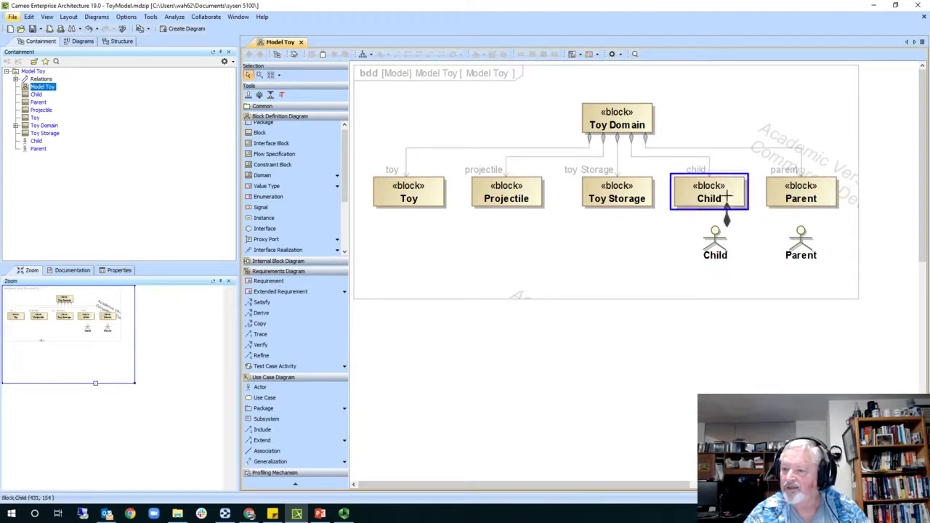
left_click(726, 196)
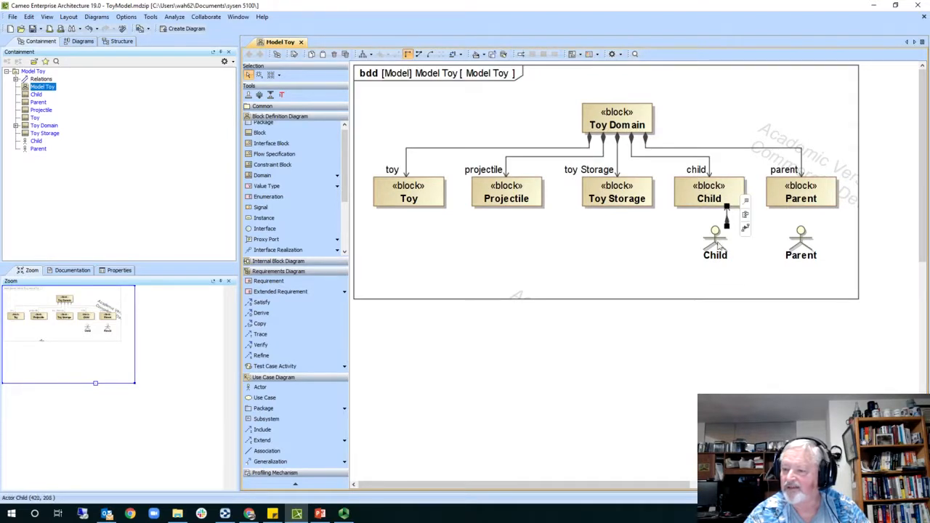
left_click_drag(713, 270, 711, 272)
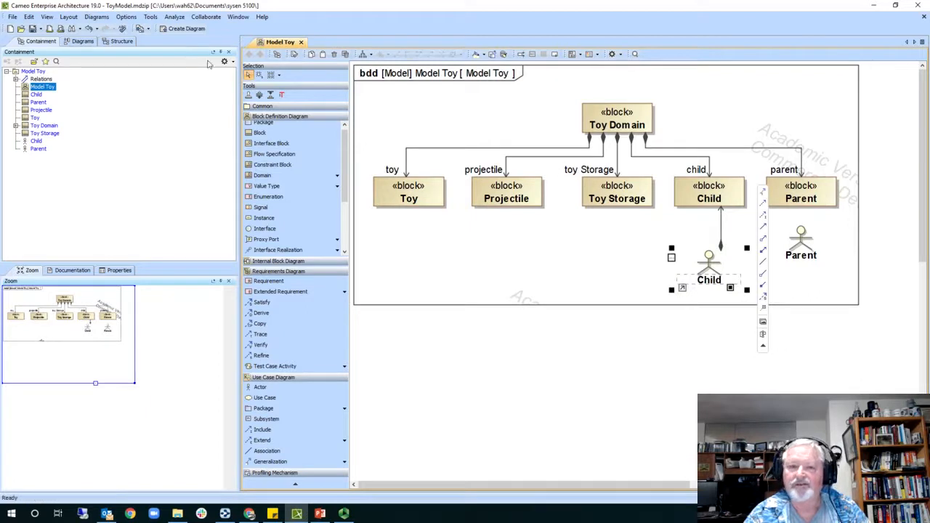
left_click(88, 28)
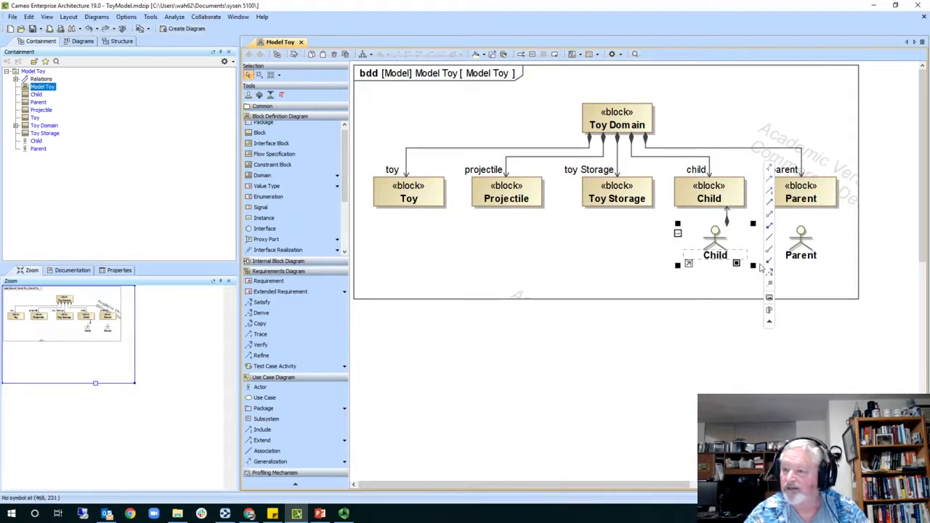
left_click(727, 221, "alt")
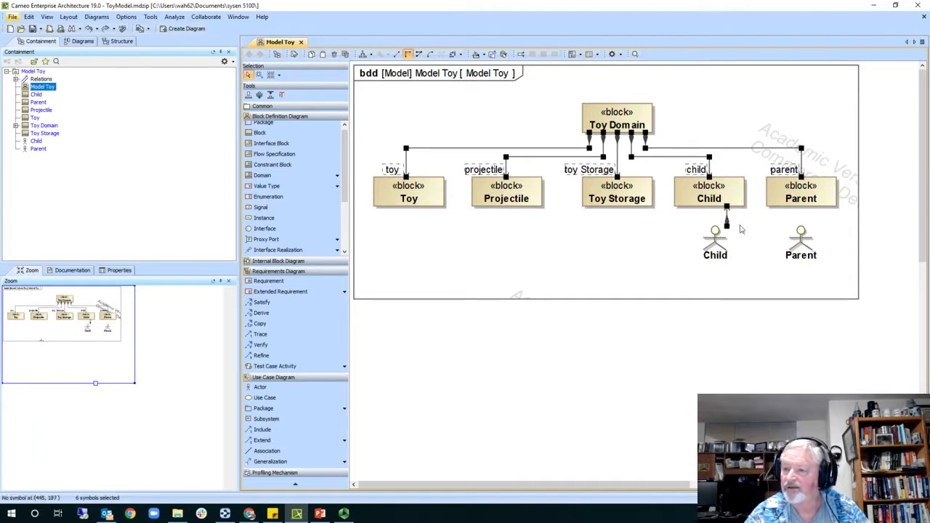
left_click(730, 222)
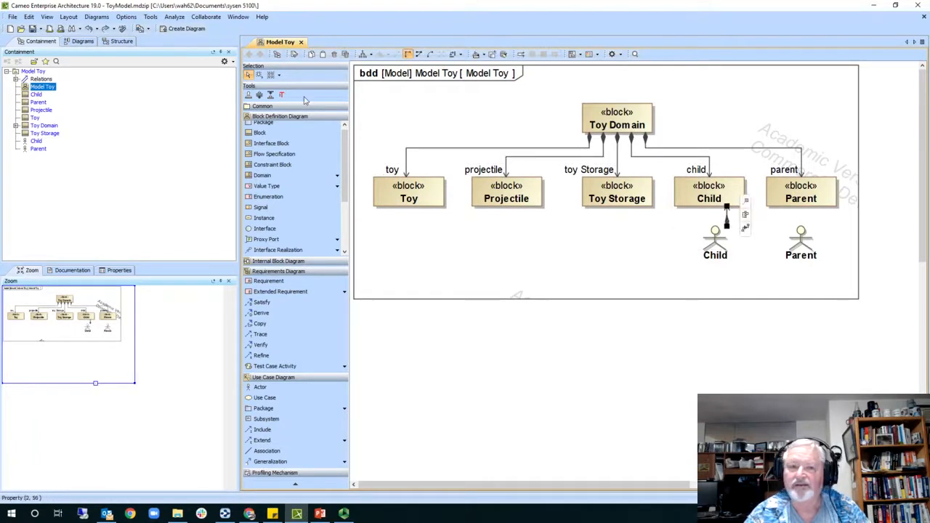
left_click(89, 30)
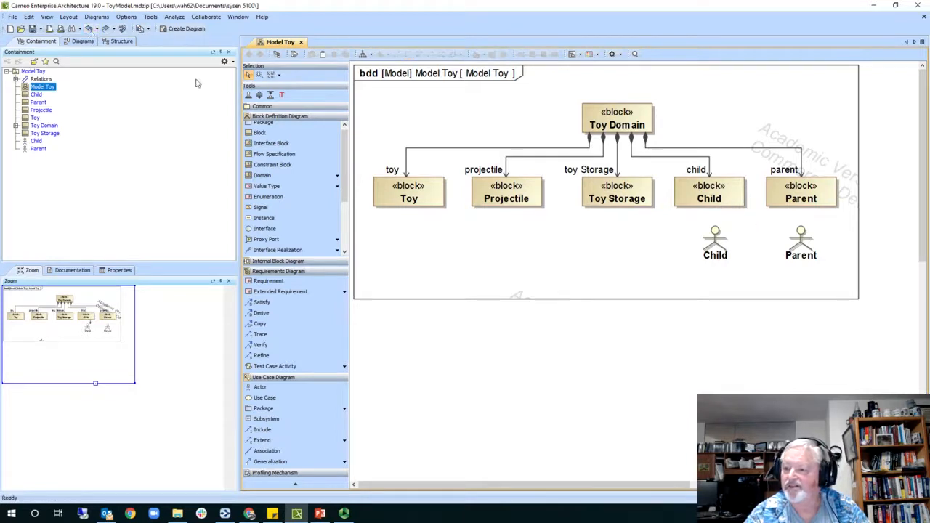
- Connect the Child and Parent blocks to their actors, lowering Parent to line up with Child
left_click(739, 192)
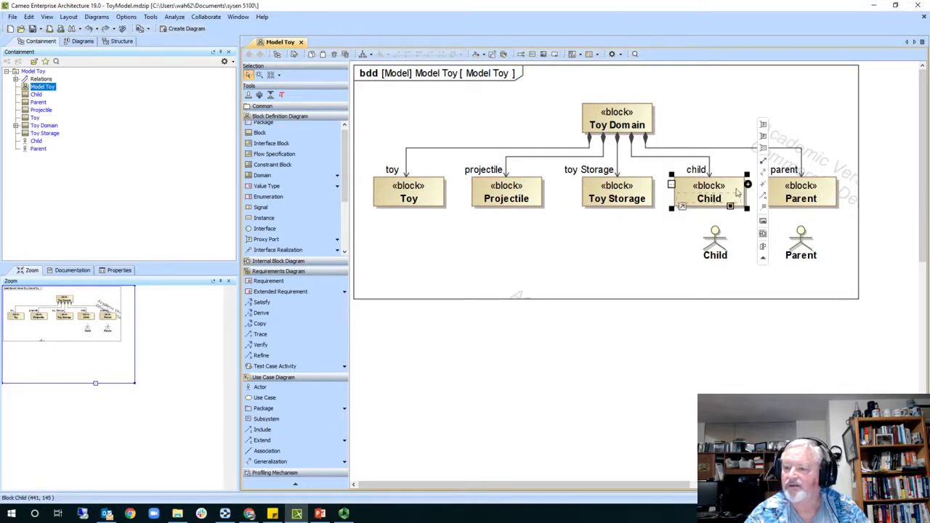
left_click(763, 163)
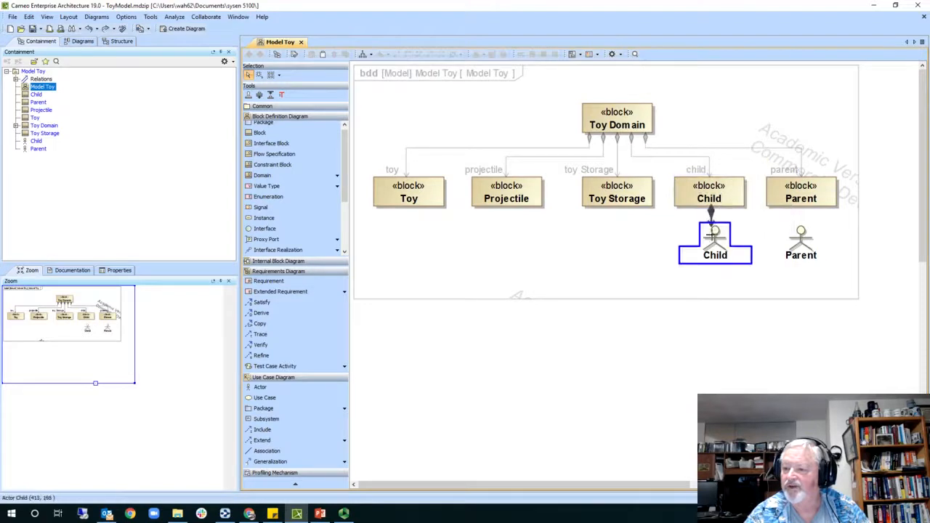
left_click(717, 251)
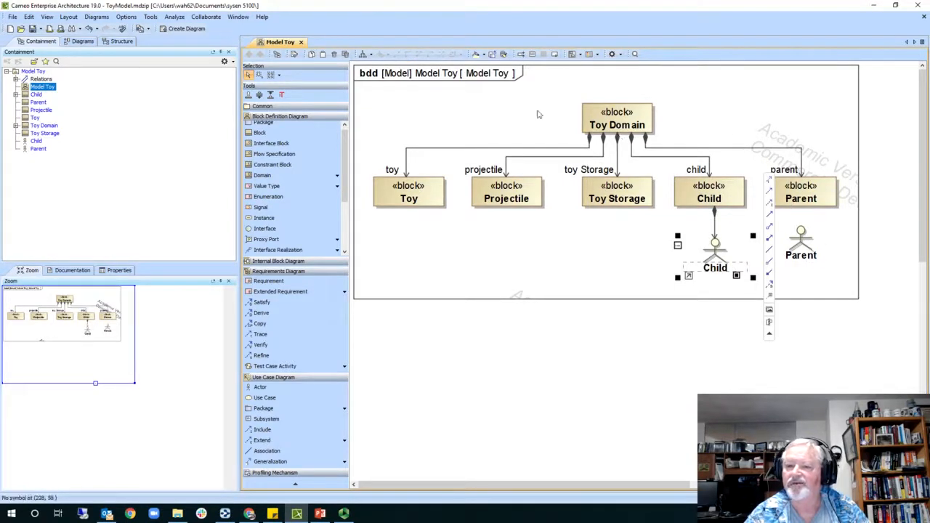
left_click(805, 188)
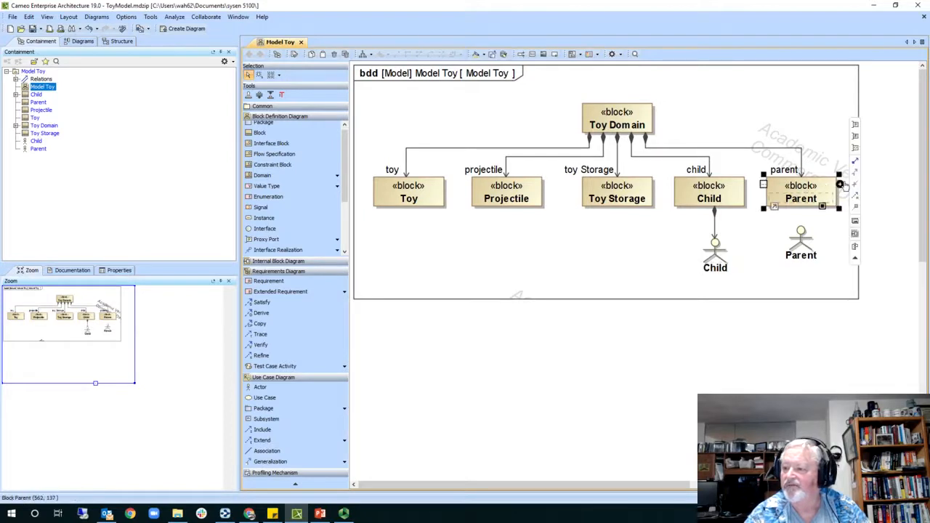
left_click(855, 161)
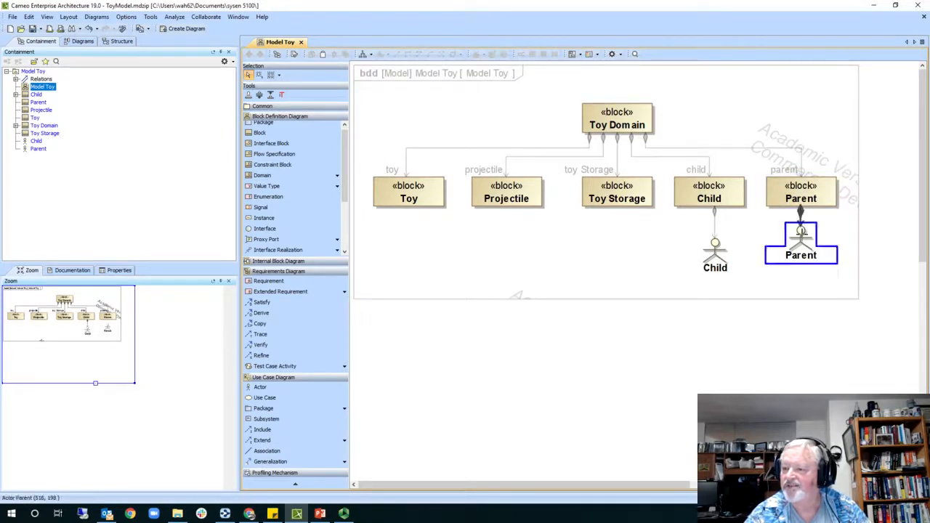
left_click(803, 233)
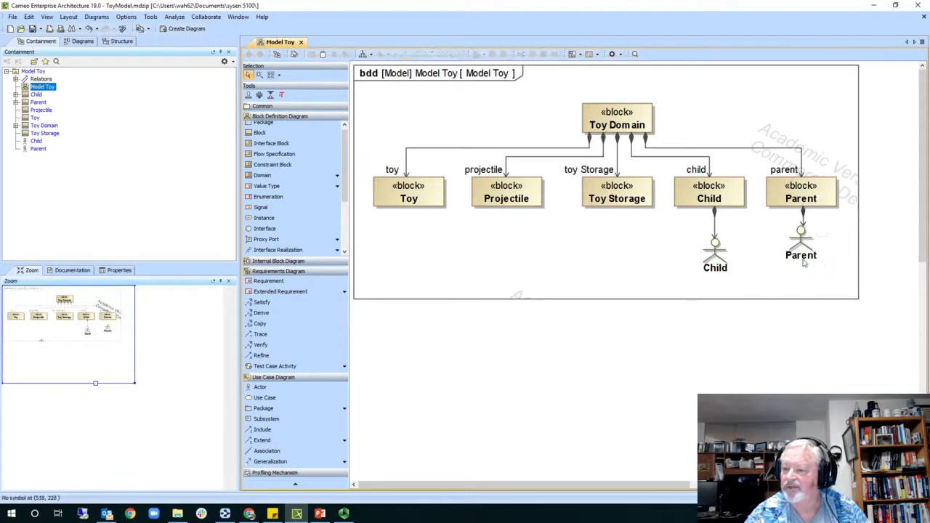
left_click_drag(803, 251, 803, 260)
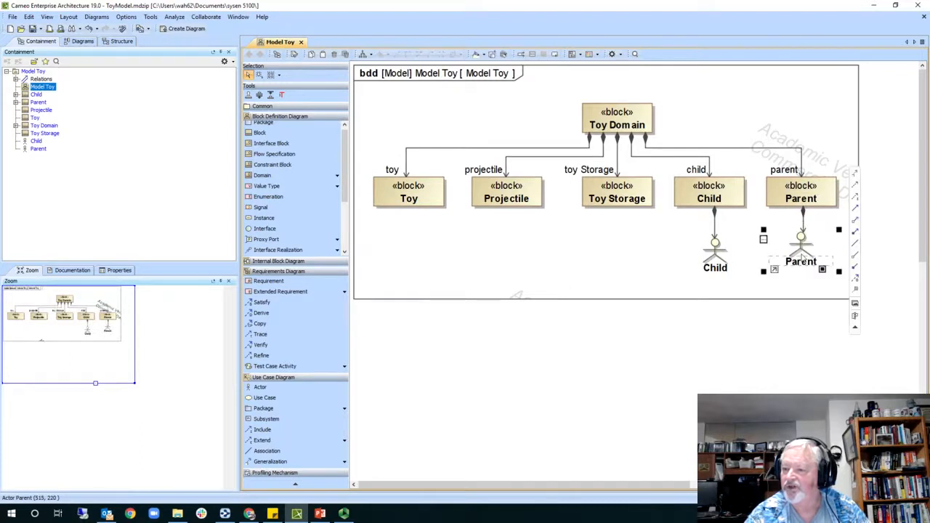
left_click(745, 291)
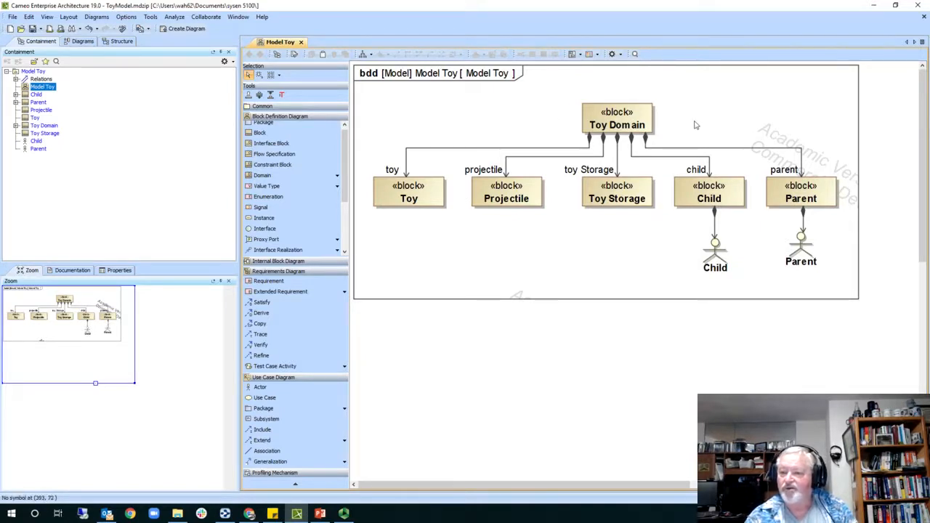
- Create a Toy Domain internal block diagram displaying all five parts, including child : Child
left_click(637, 132)
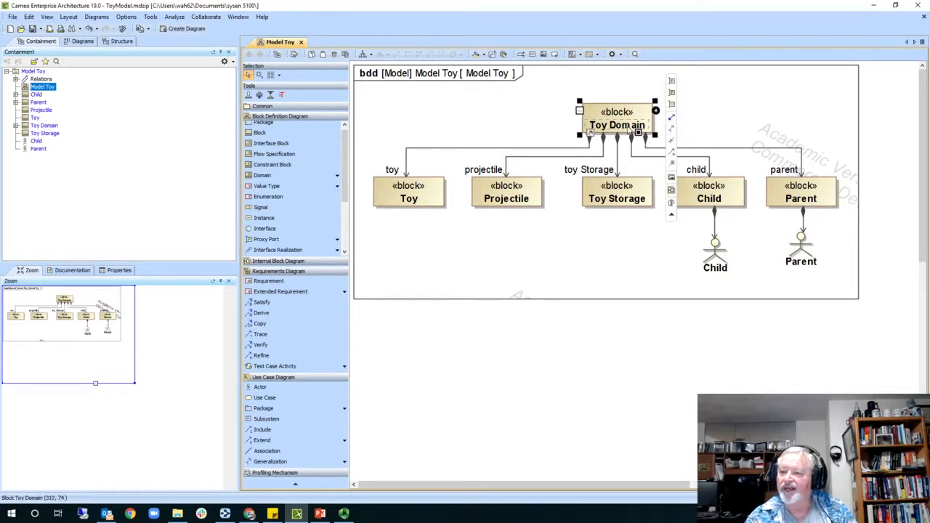
left_click(672, 192)
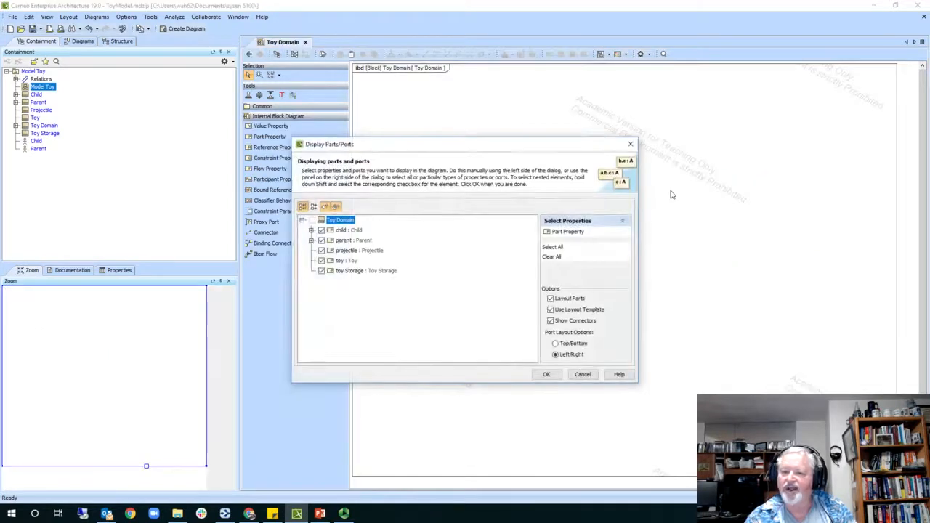
left_click_drag(543, 152, 742, 155)
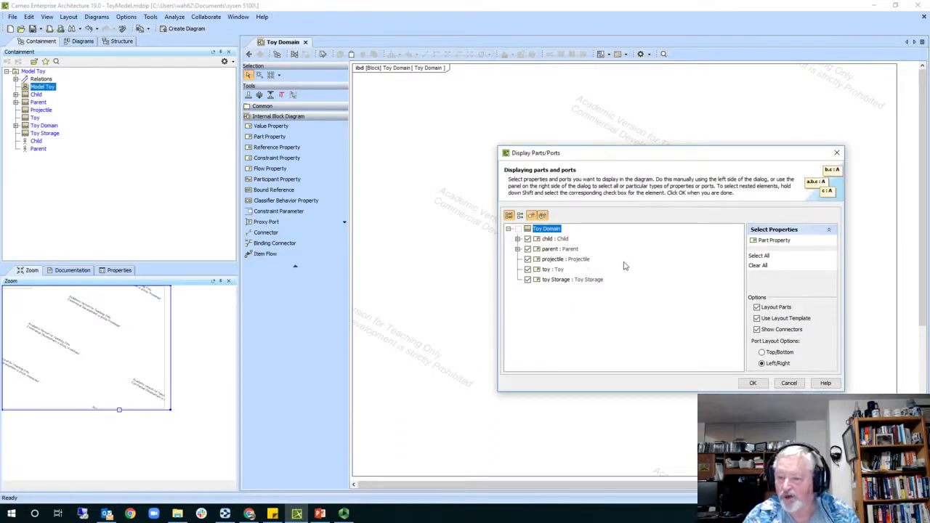
left_click(528, 243)
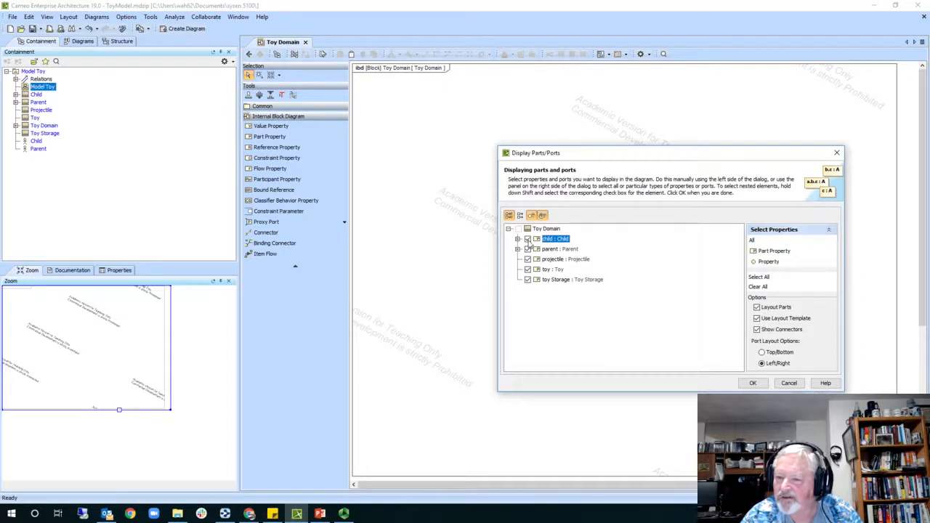
left_click(754, 383)
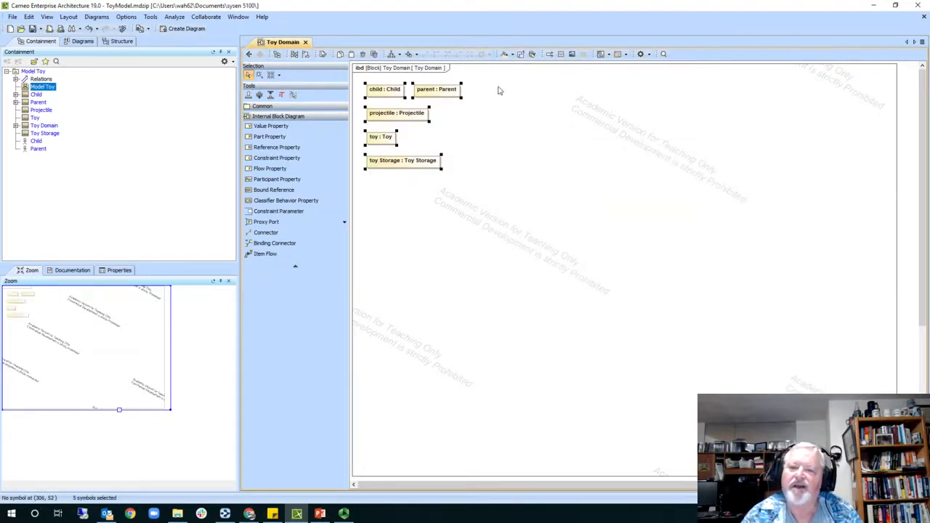
- Select the five parts, then rename the Toy Domain diagram in the model tree to 'Toy Context'
left_click_drag(486, 77, 516, 206)
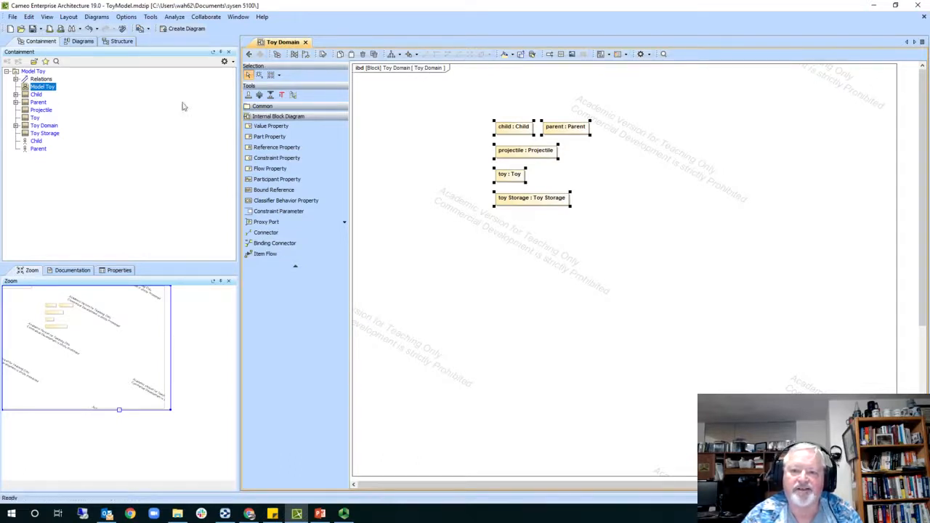
left_click(16, 125)
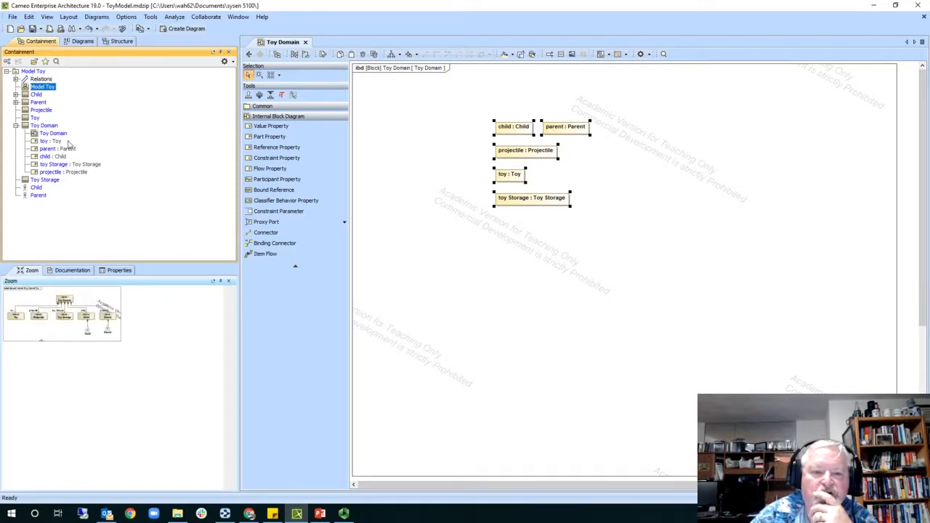
left_click(58, 134)
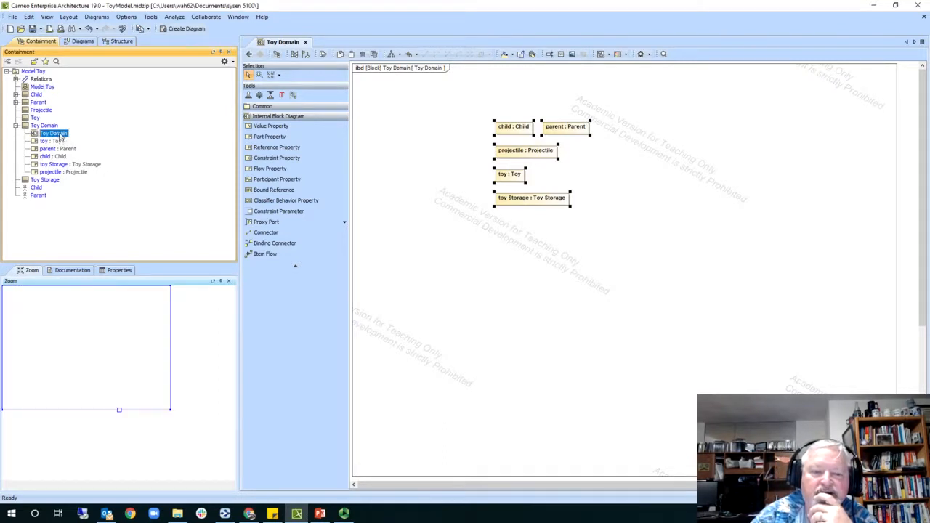
left_click(59, 134)
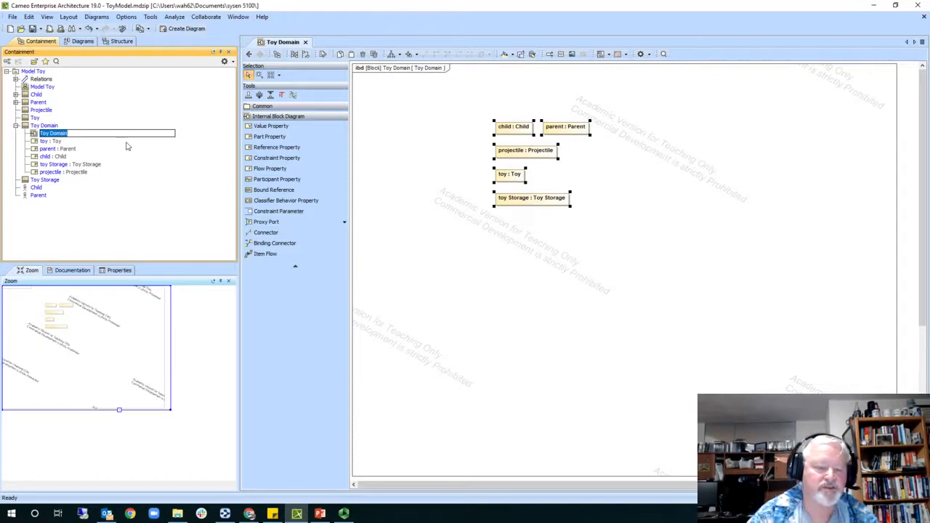
type("To")
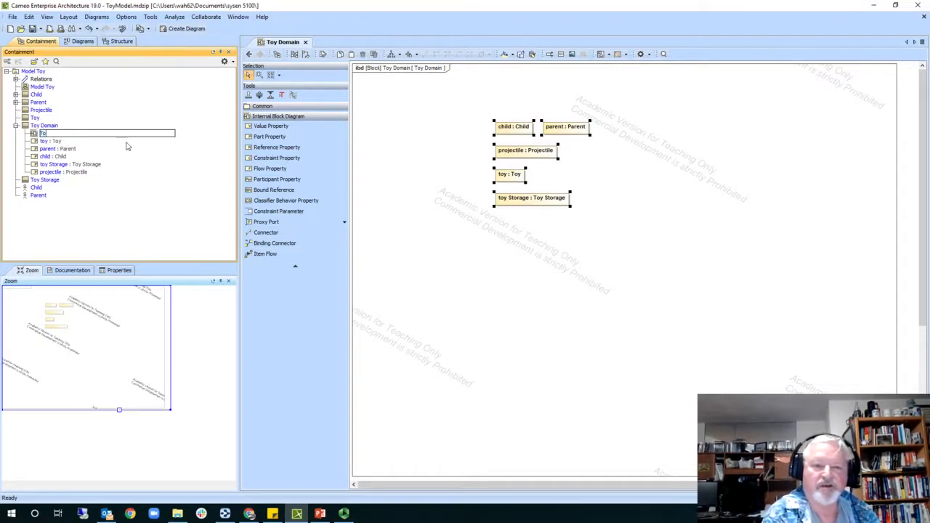
type("y Contex")
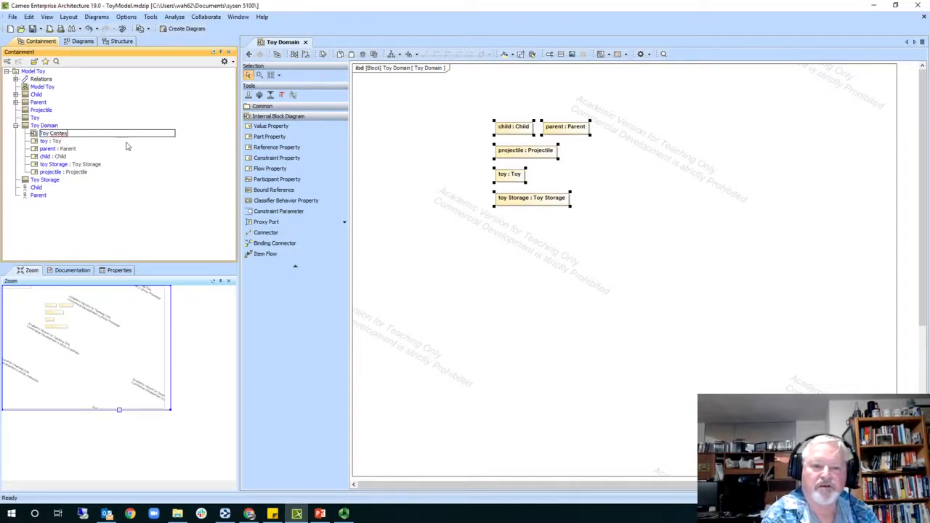
type("t")
key("Return")
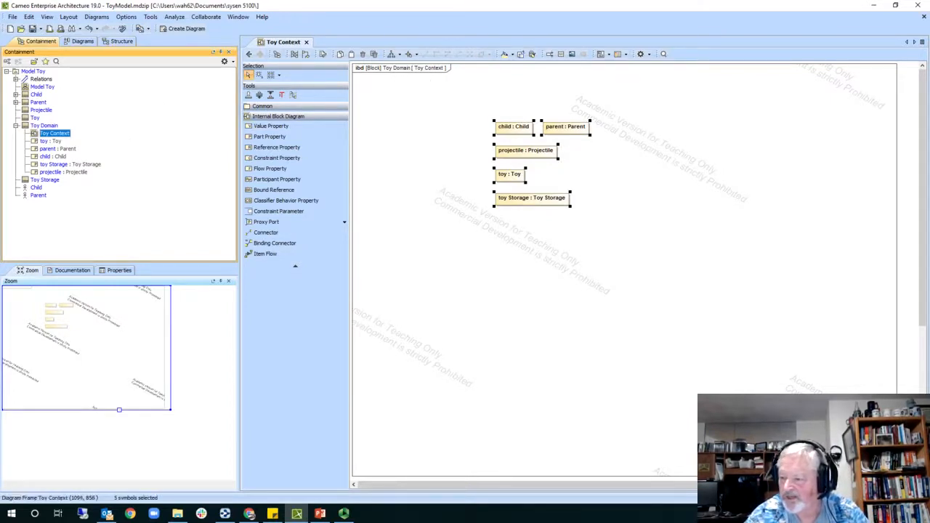
- Shrink the Toy Context frame closer around the five parts
left_click_drag(898, 476, 600, 215)
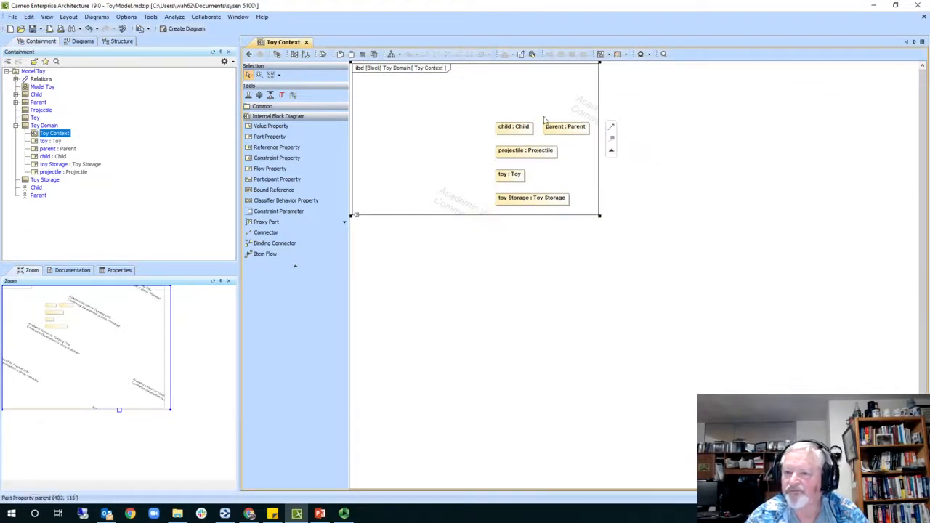
left_click_drag(486, 113, 598, 222)
left_click(577, 236)
- Place toy centrally, parent top-left, toy Storage top-right, child lower-left and projectile lower-right
left_click_drag(511, 176, 472, 141)
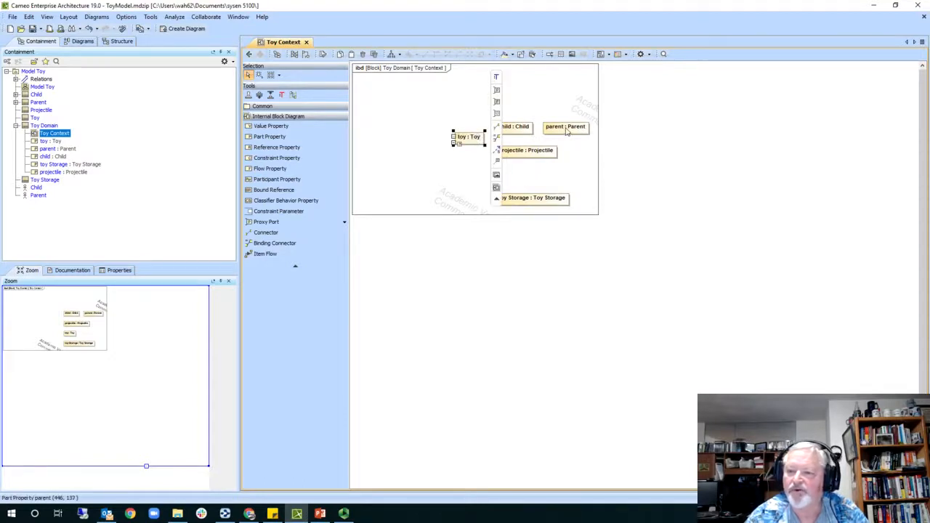
left_click_drag(566, 130, 392, 96)
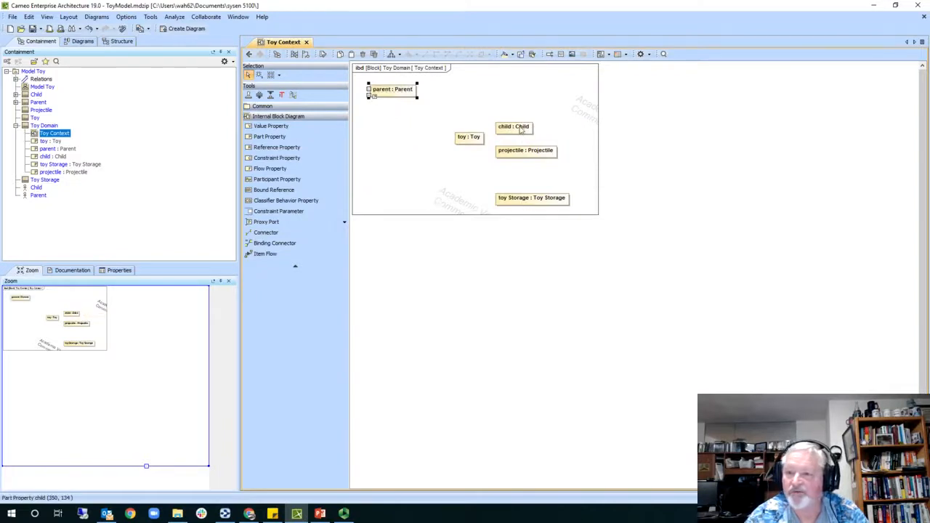
left_click_drag(521, 130, 398, 182)
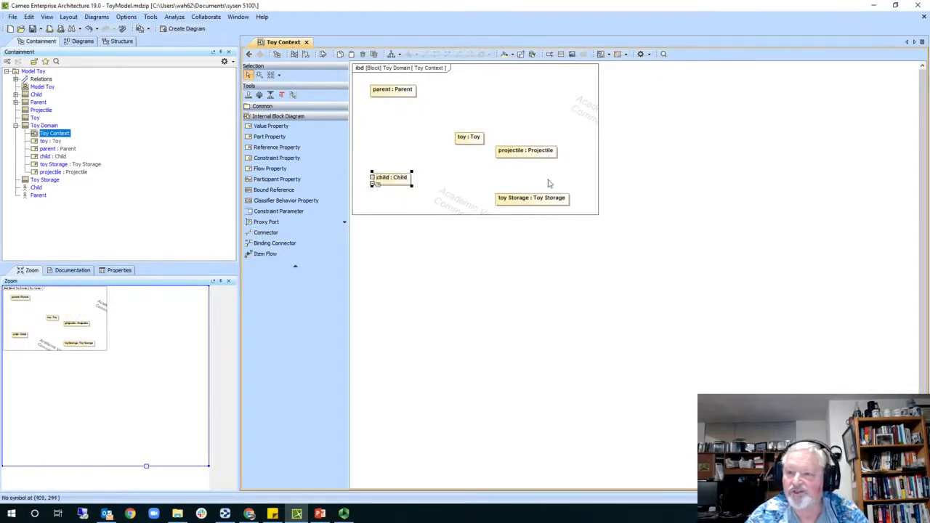
left_click_drag(547, 199, 545, 103)
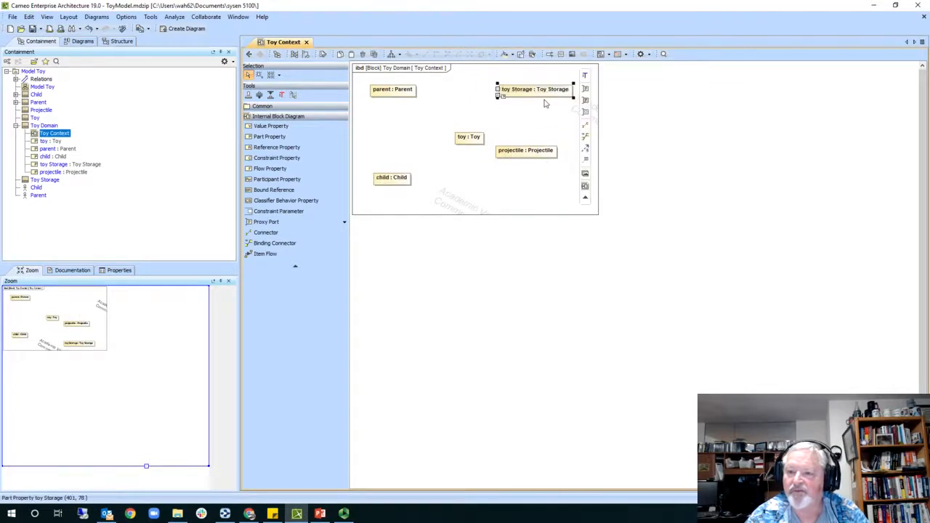
left_click_drag(536, 154, 540, 181)
left_click(696, 156)
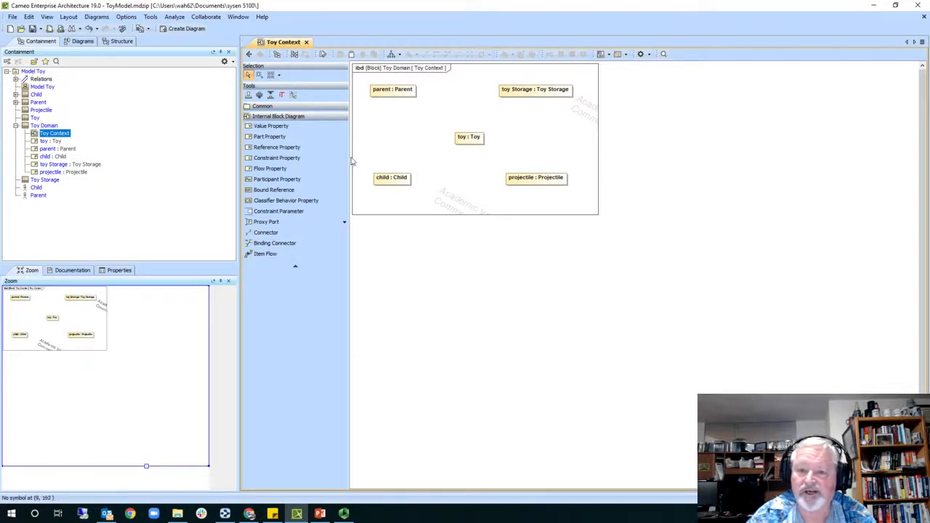
- Draw a connector from parent : Parent to toy : Toy
left_click(285, 234)
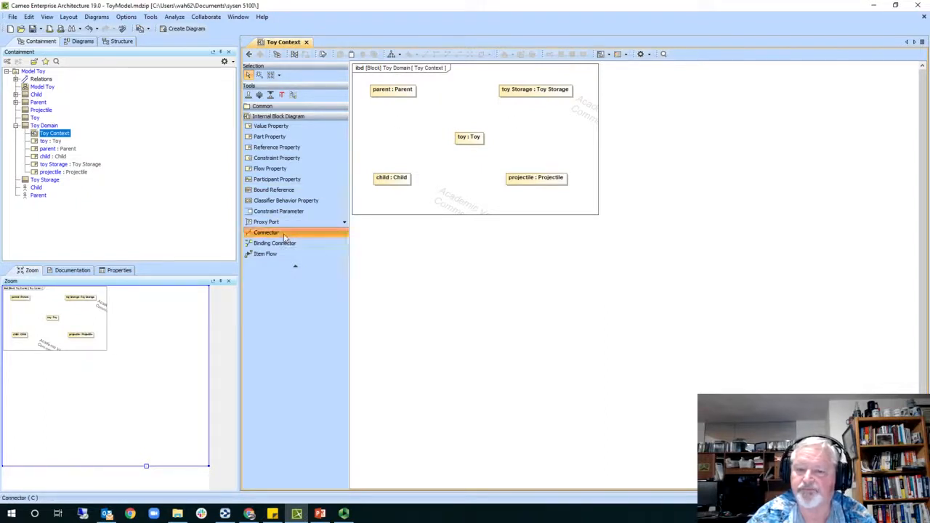
left_click(419, 91)
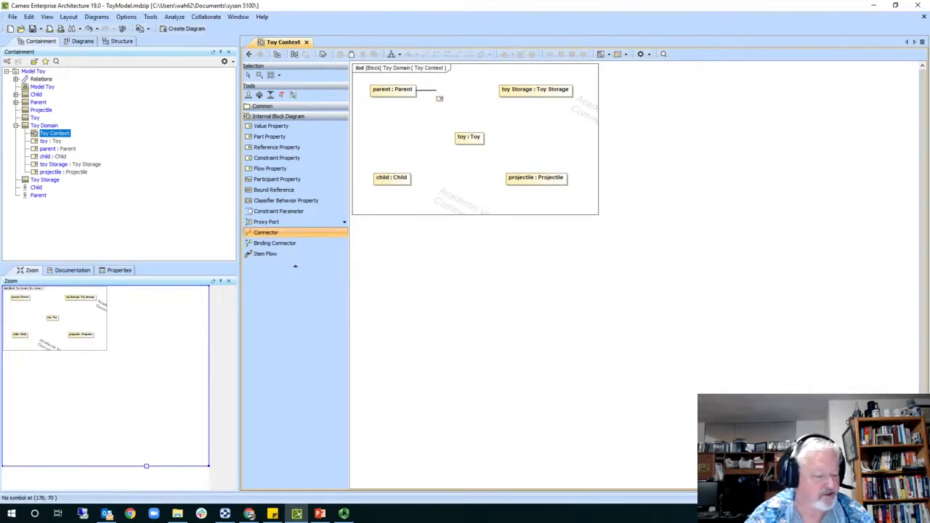
left_click(460, 138)
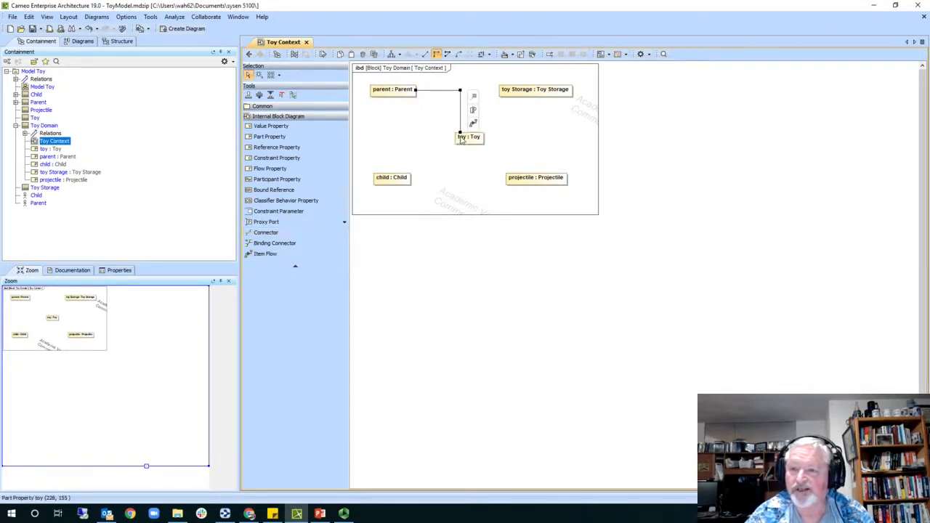
left_click(530, 137)
- Name the parent–toy connector 'stores' in its Properties
left_click(460, 95)
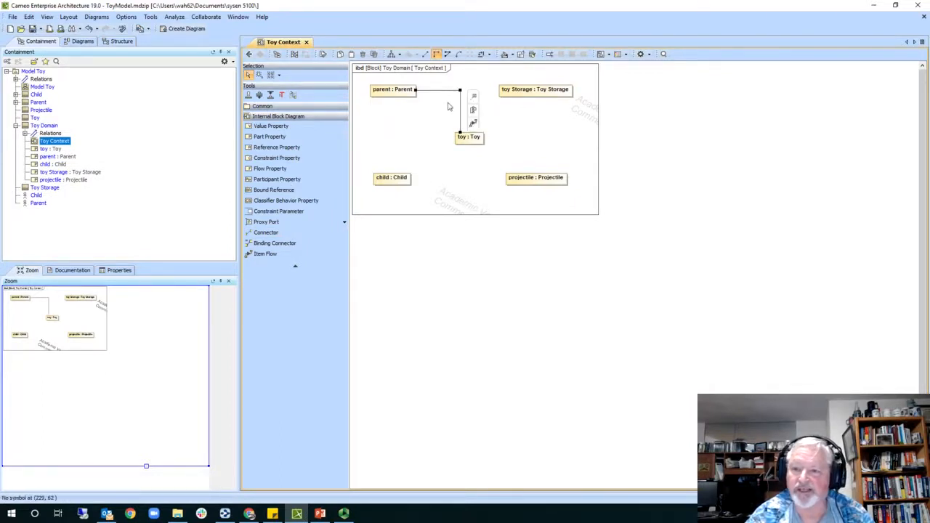
left_click(118, 271)
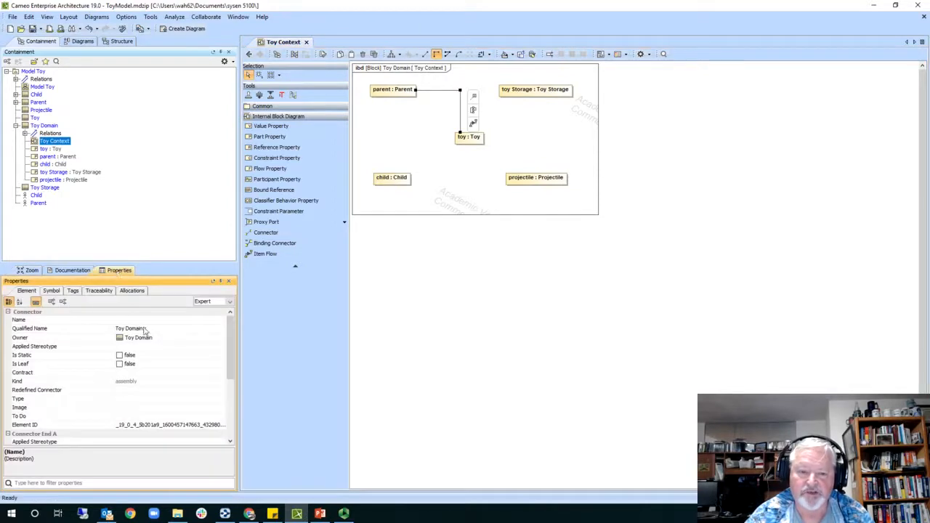
left_click(137, 321)
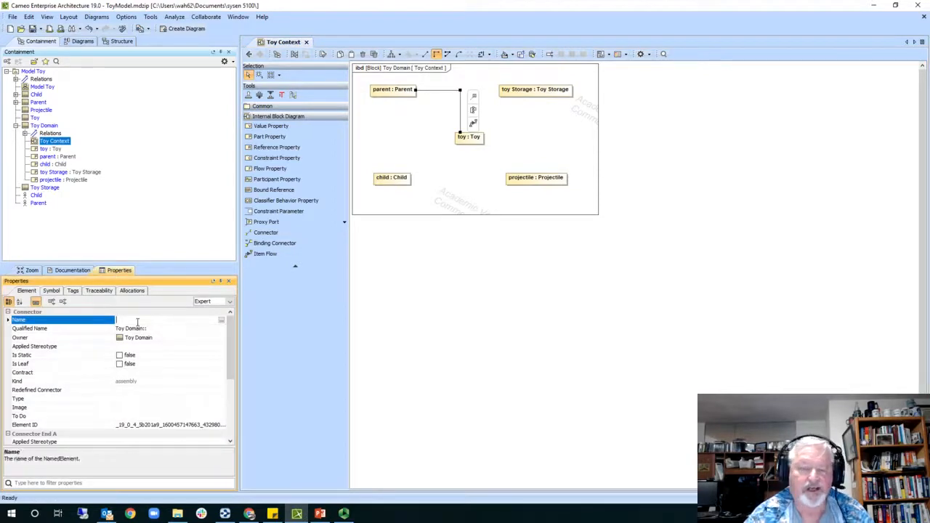
type("t")
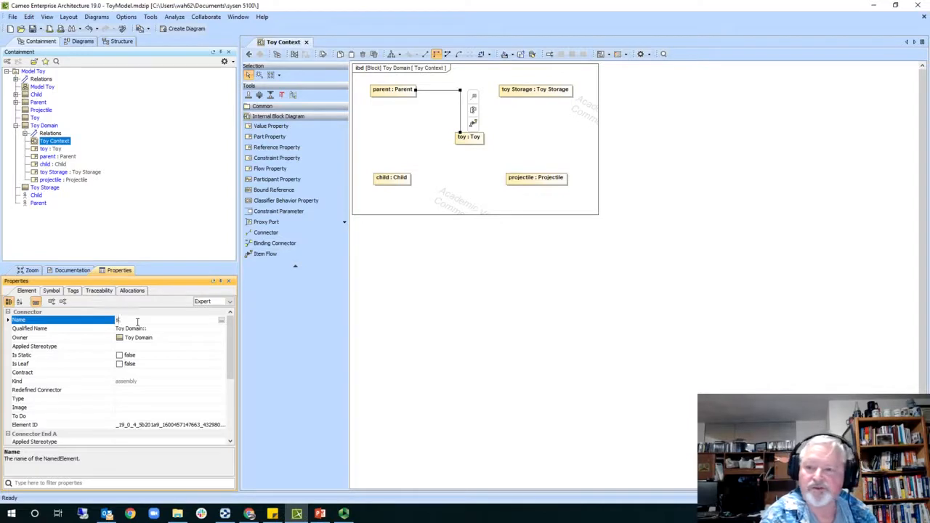
type("tores")
left_click(138, 328)
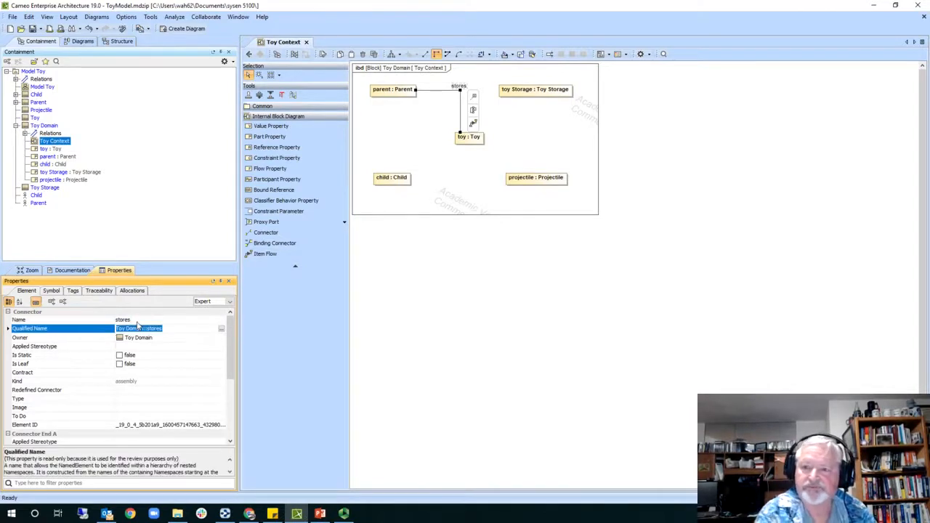
left_click(440, 87)
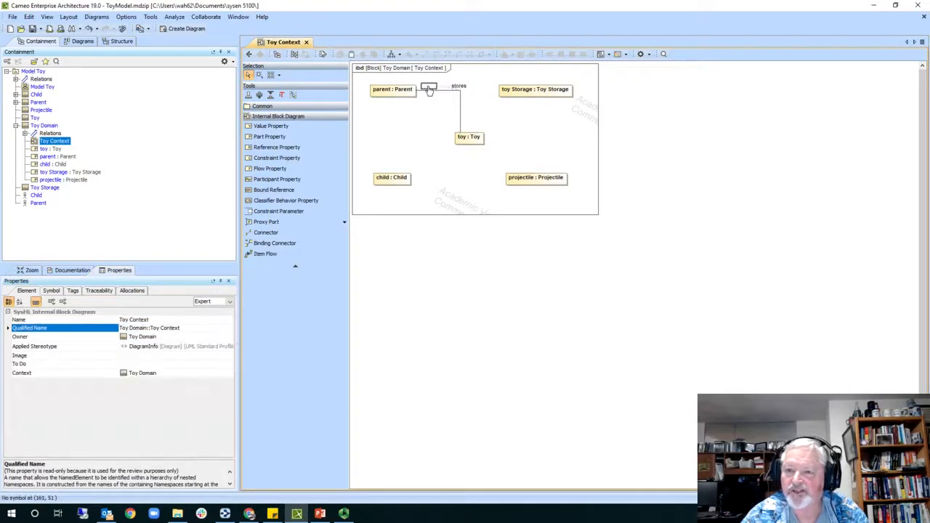
left_click(429, 88)
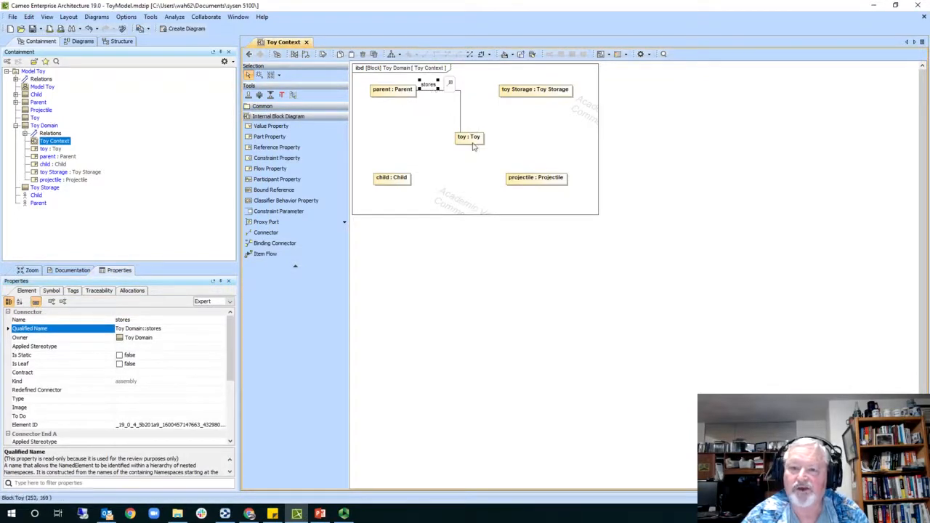
left_click(529, 96)
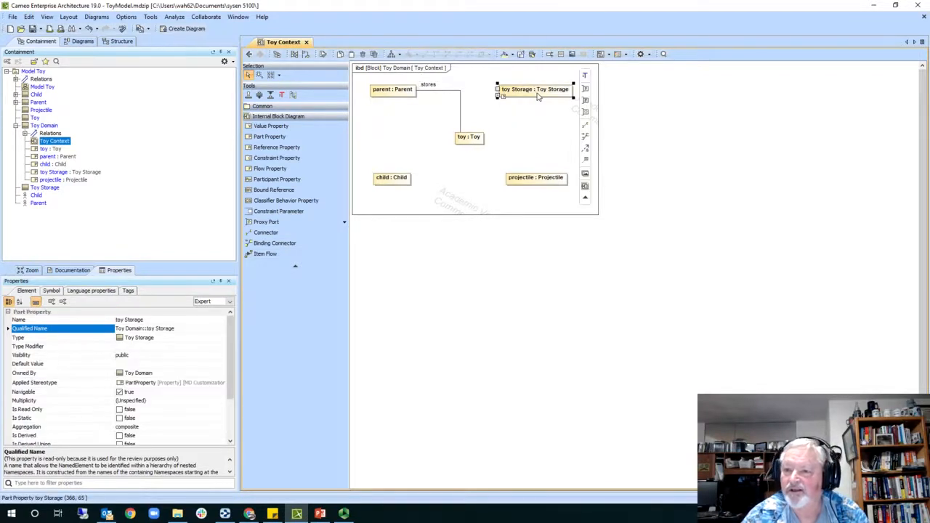
- Connect toy Storage to toy with a connector named 'is stored in'
left_click(586, 127)
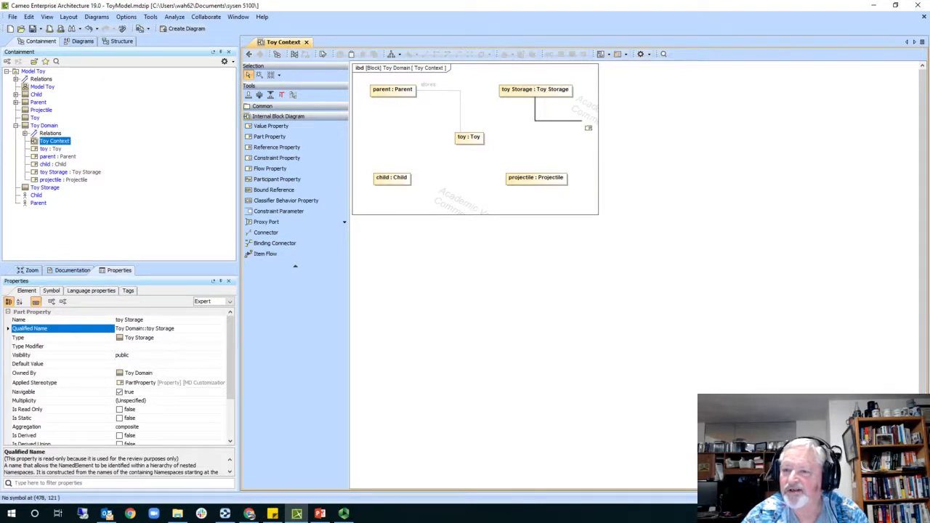
left_click(479, 136)
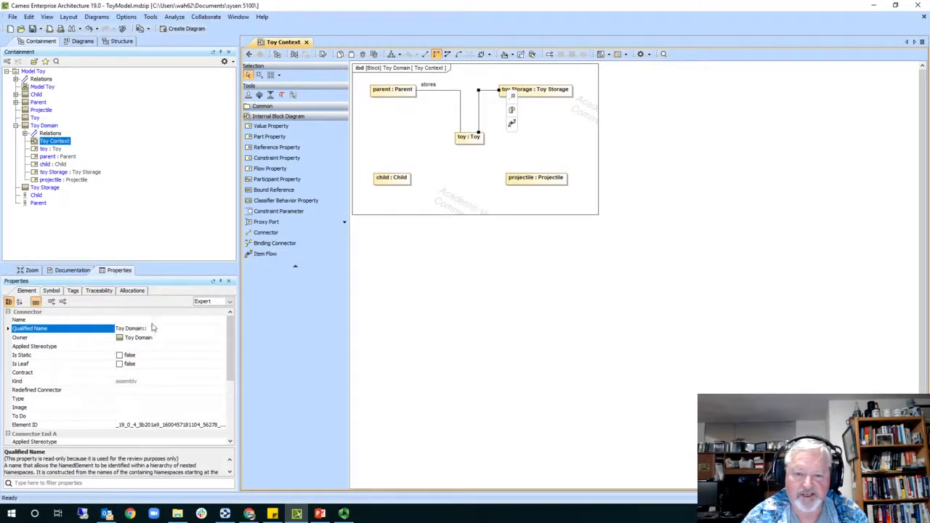
left_click(140, 321)
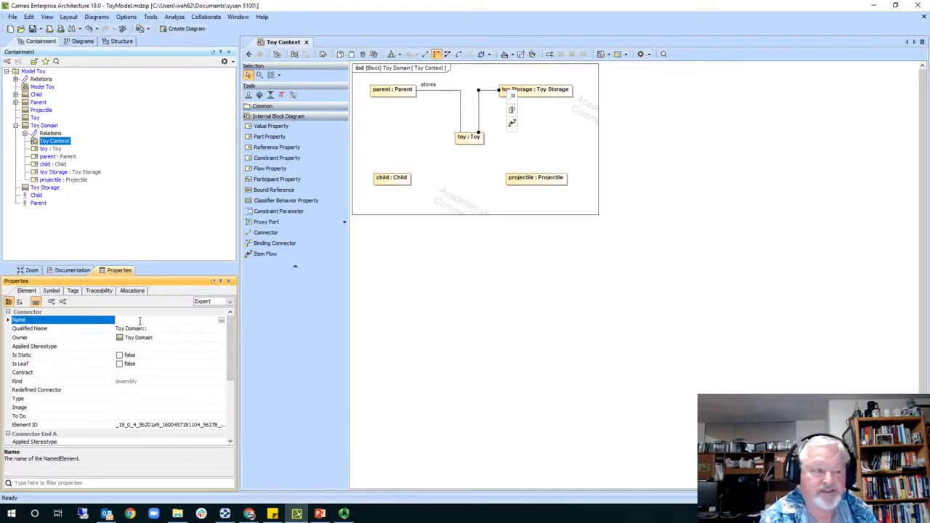
type("is stor")
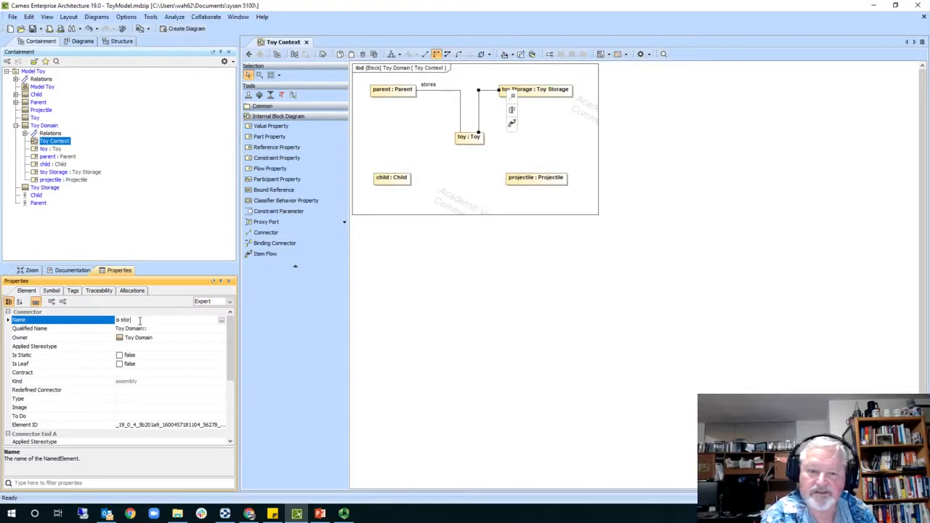
type("ed in")
key("Return")
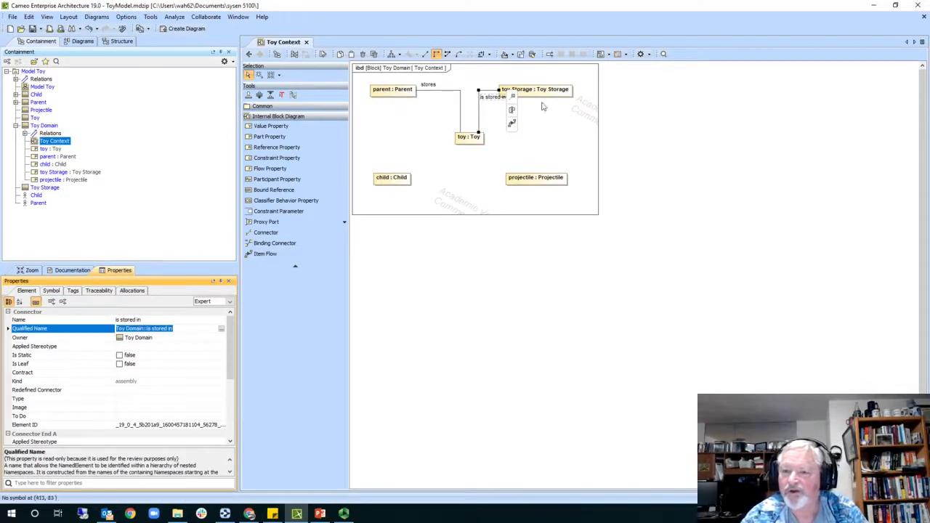
- Route the is stored in connector down from toy Storage and set its label beside it
left_click_drag(493, 103, 492, 111)
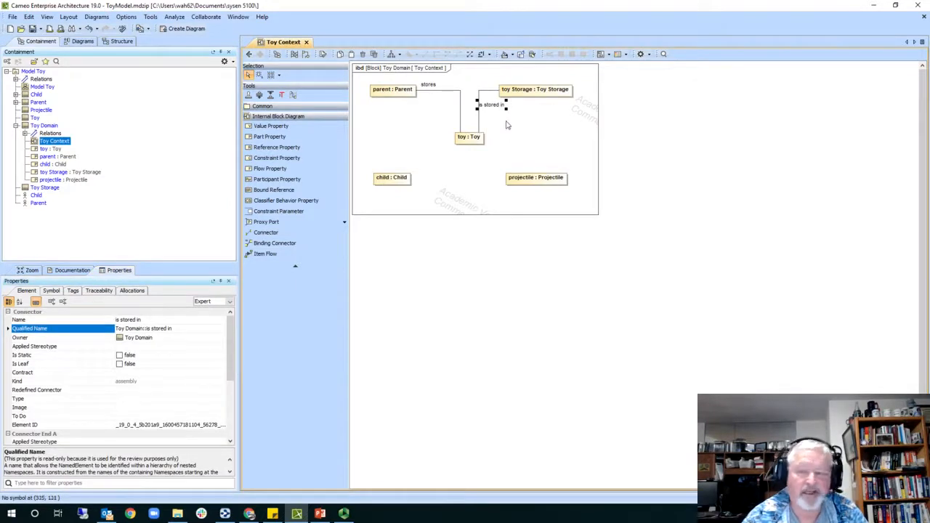
left_click_drag(491, 106, 491, 129)
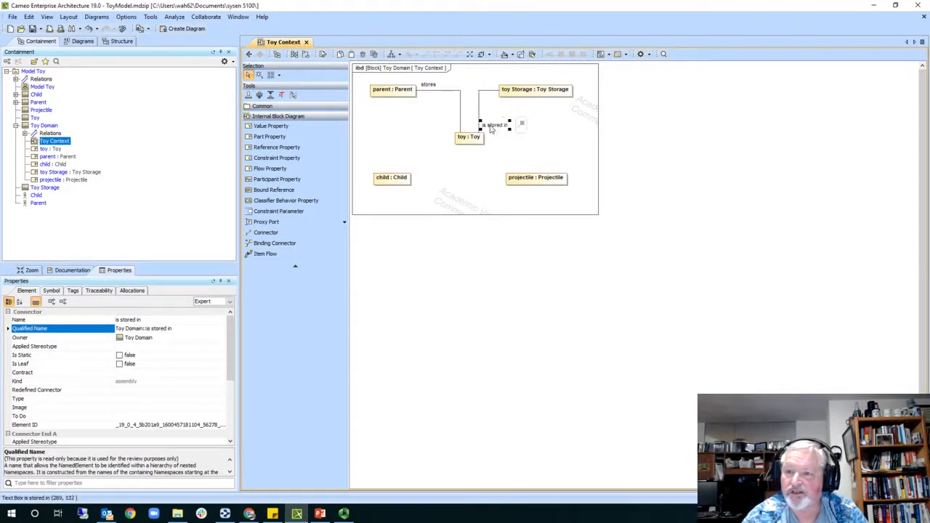
left_click_drag(484, 94, 540, 121)
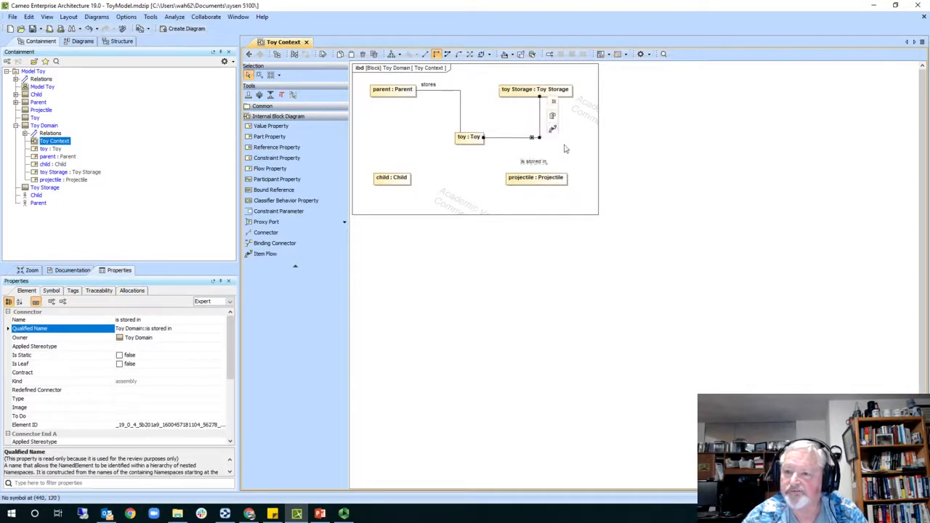
left_click(632, 148)
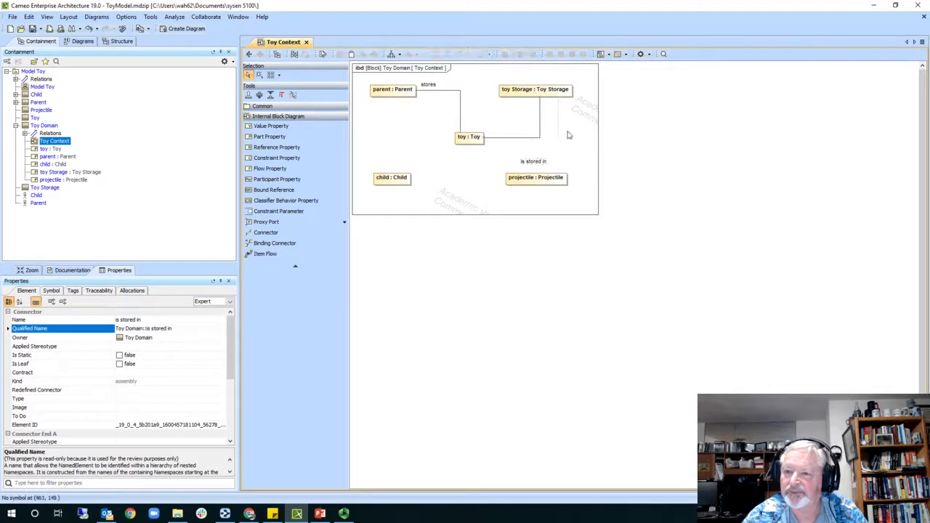
left_click_drag(540, 165, 515, 131)
left_click(621, 143)
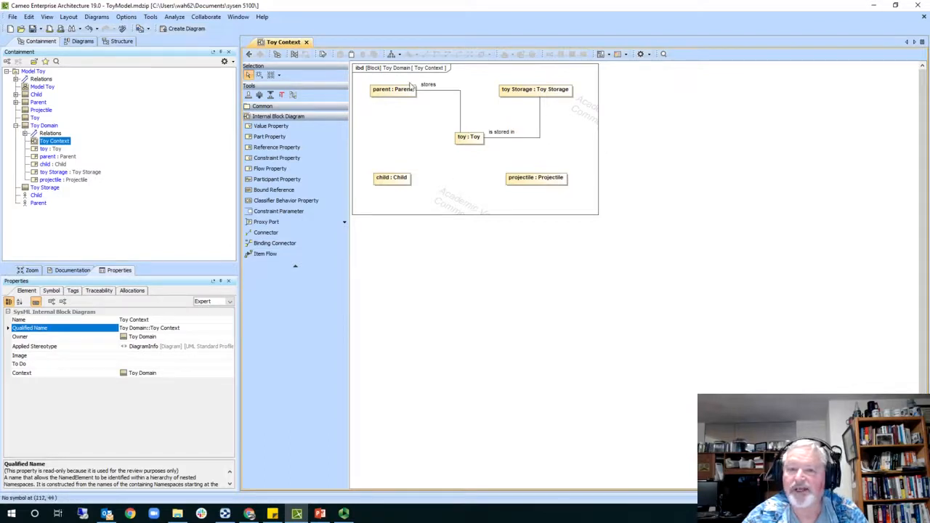
- Draw a connector from toy : Toy to child : Child
left_click(469, 138)
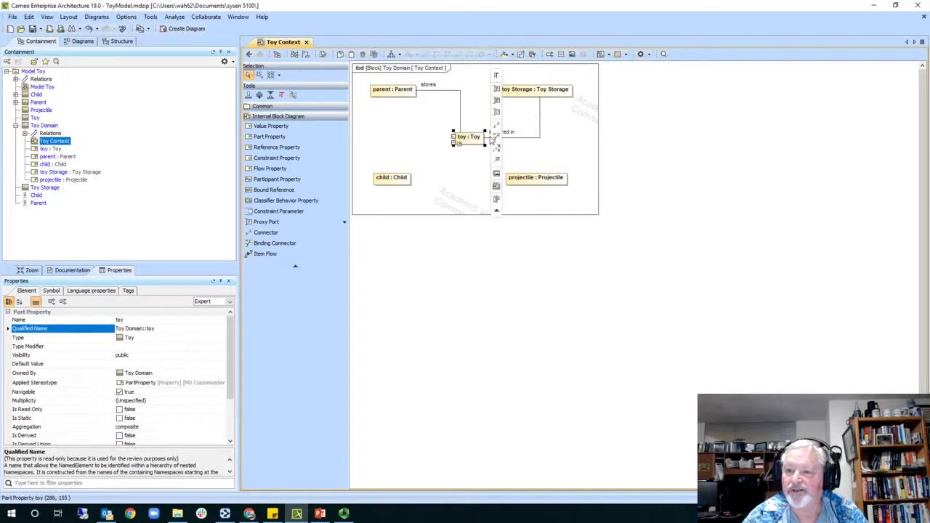
left_click(497, 124)
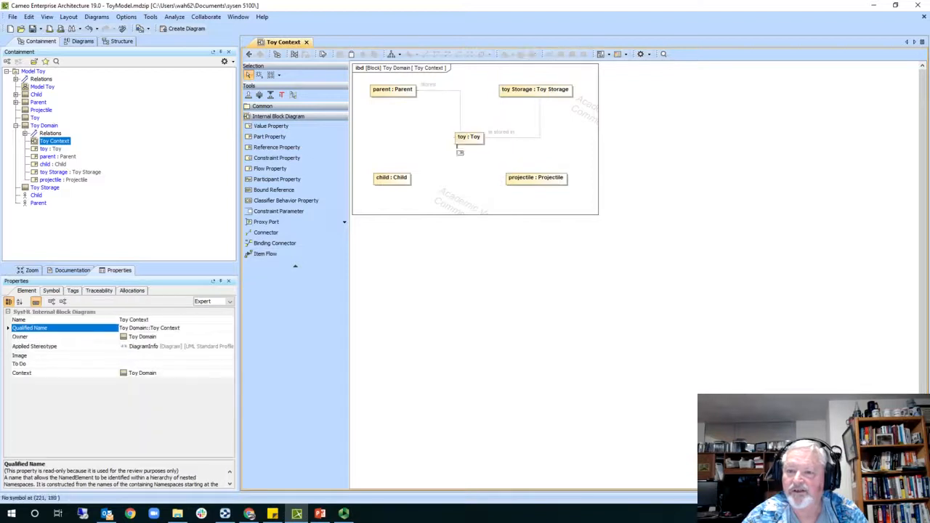
left_click(409, 177)
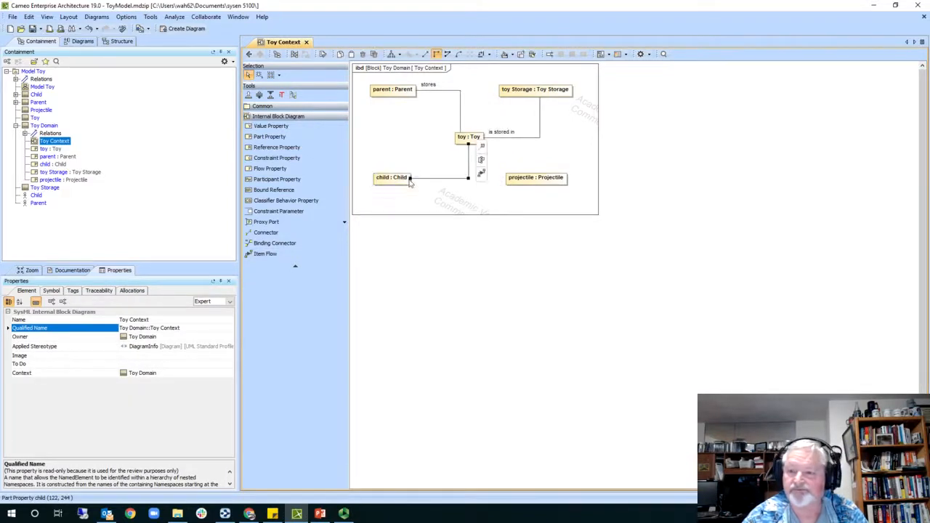
- Name the toy–child connector 'attracts' and move its label up along the line
left_click(170, 319)
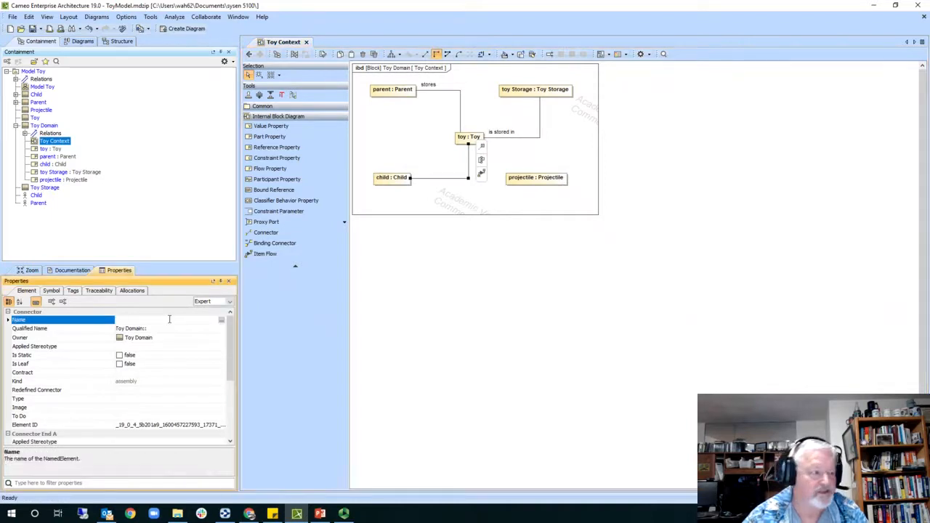
type("attachs")
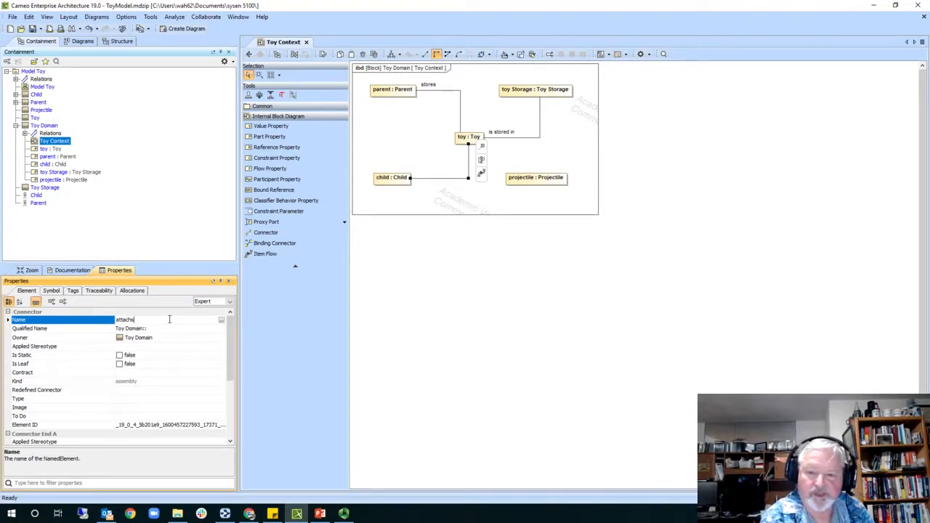
key("Tab")
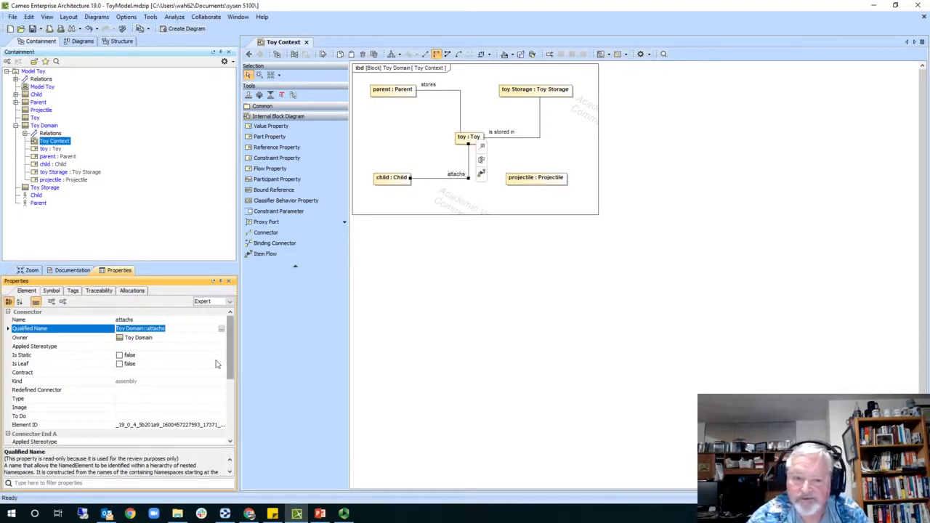
left_click(137, 320)
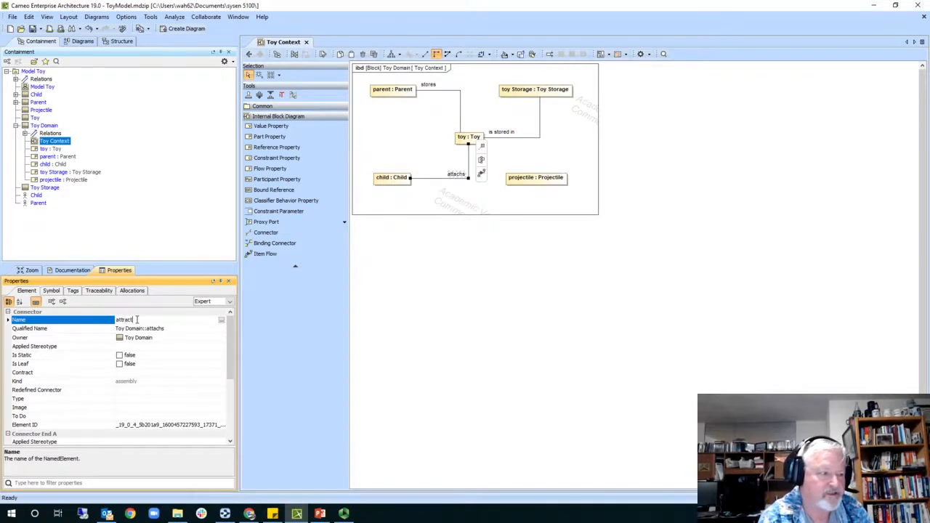
key("Return")
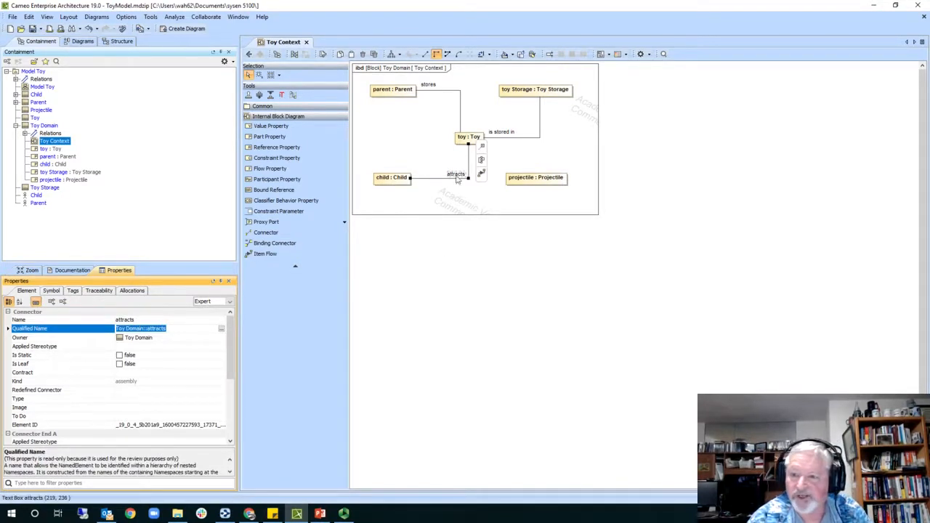
left_click_drag(457, 176, 532, 181)
left_click(469, 138)
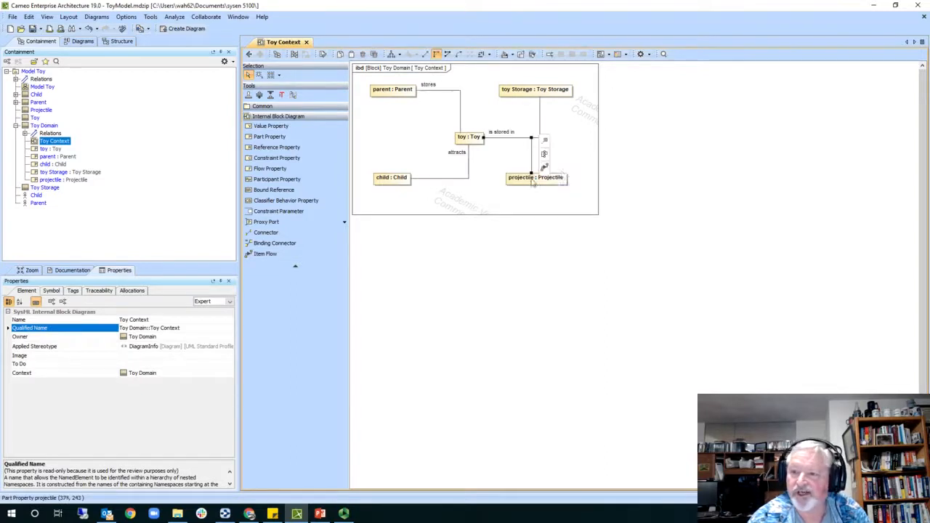
- Nudge the toy–projectile connector down and name it 'throws'
left_click(578, 154)
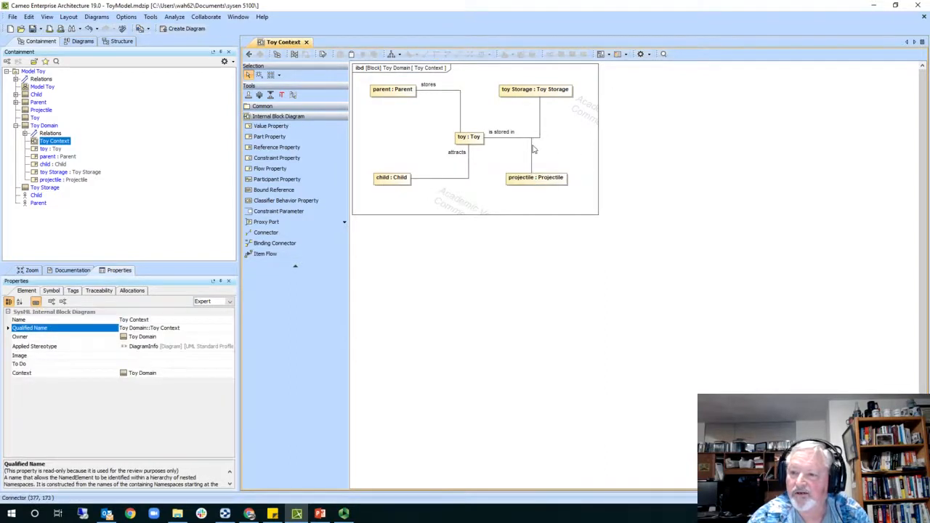
left_click(534, 148)
left_click_drag(532, 138, 532, 142)
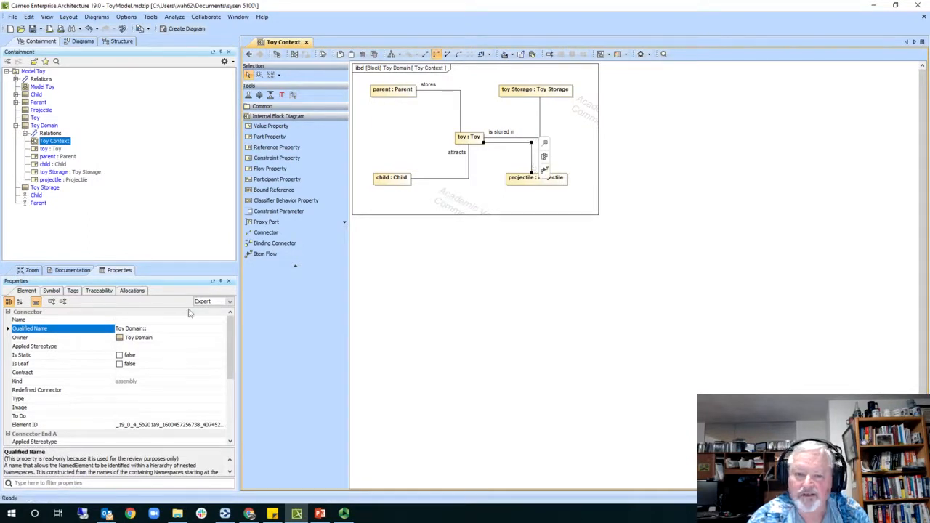
left_click(136, 320)
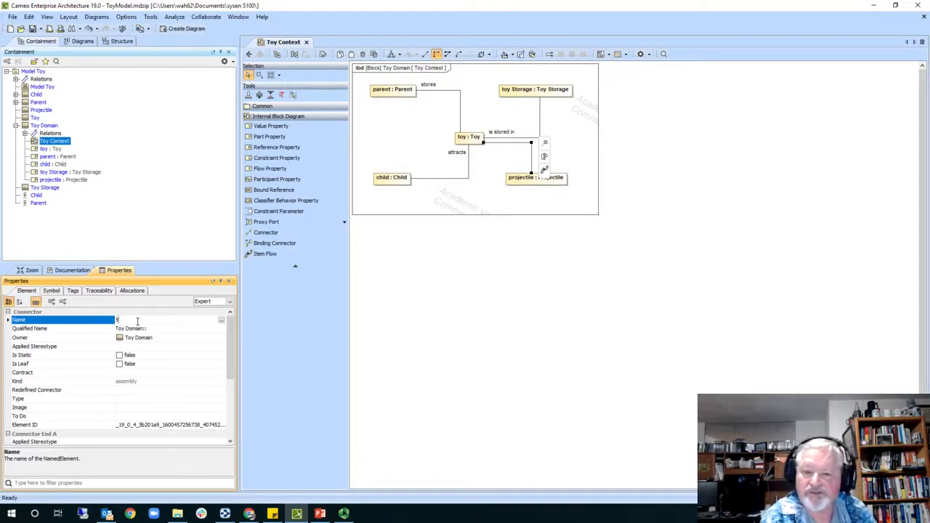
type("throws")
left_click(137, 326)
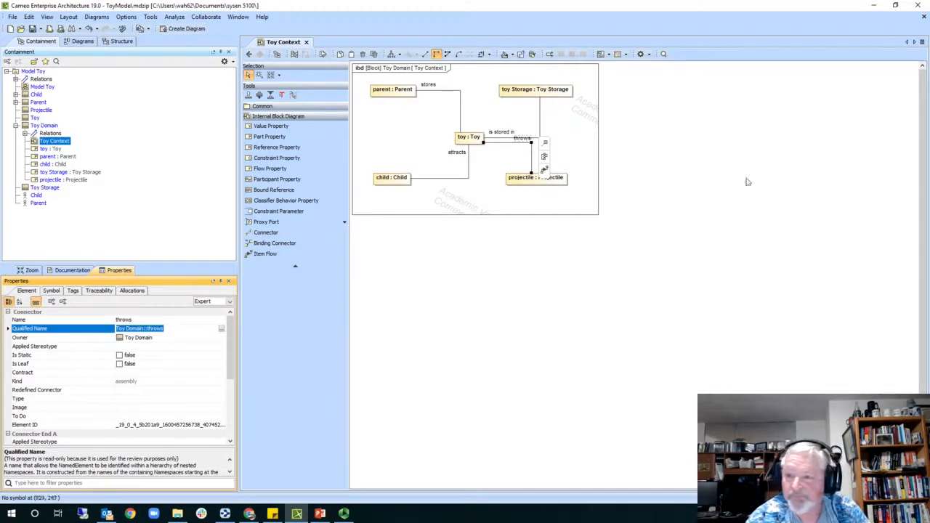
- Lower the throws connector's bend so its label stays clear of is stored in
left_click(527, 140)
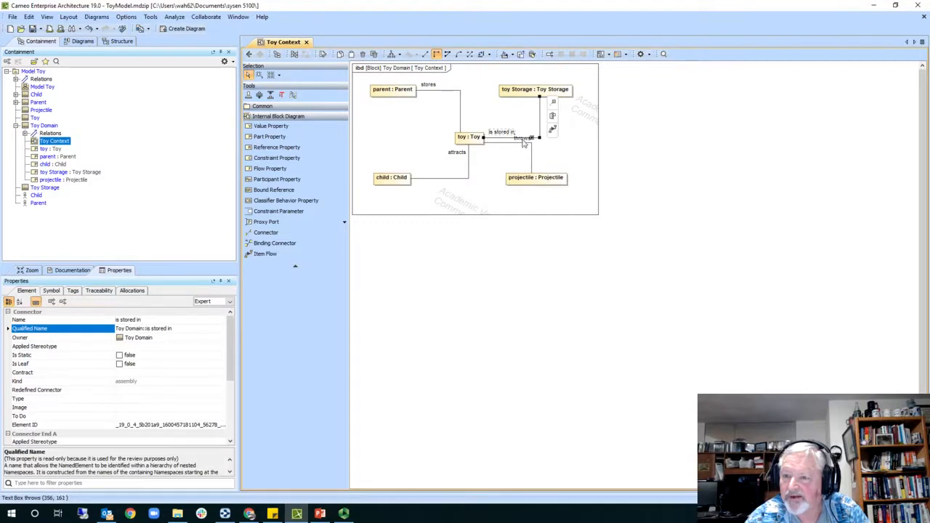
left_click(532, 151)
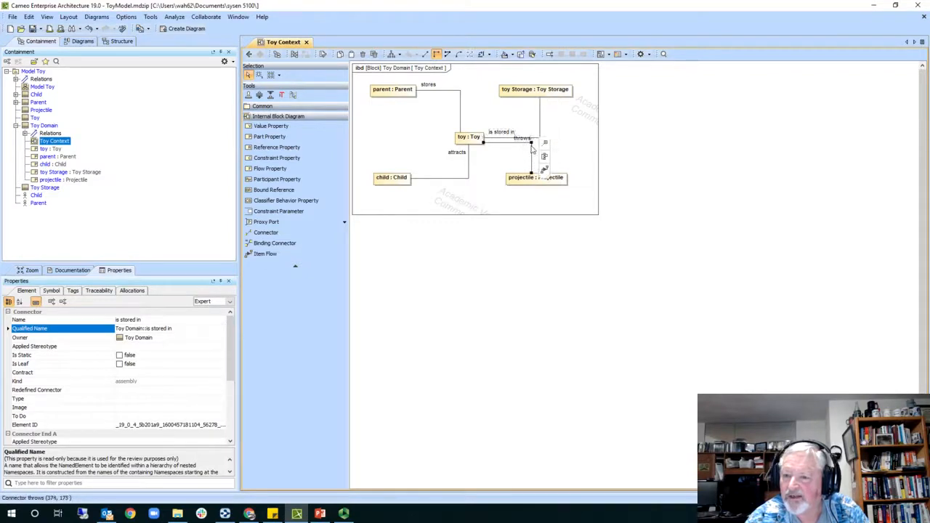
left_click_drag(531, 143, 512, 151)
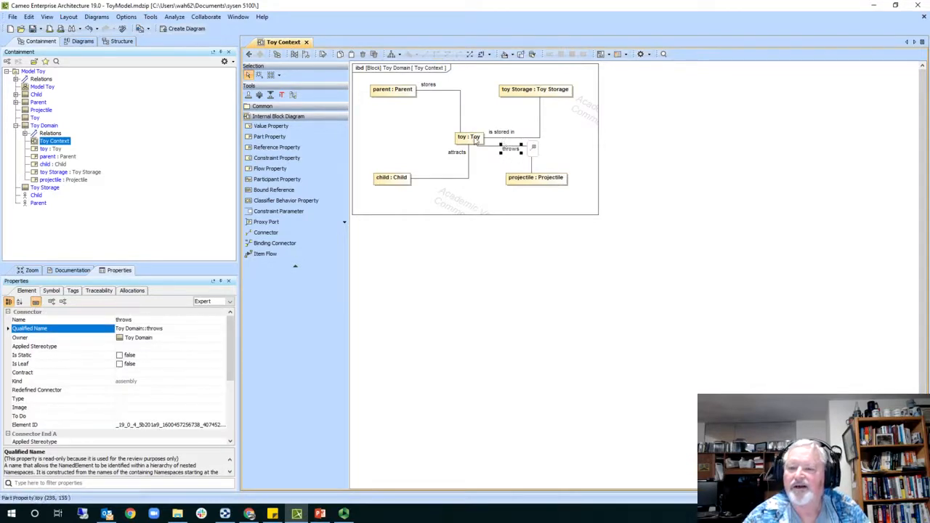
left_click(476, 140)
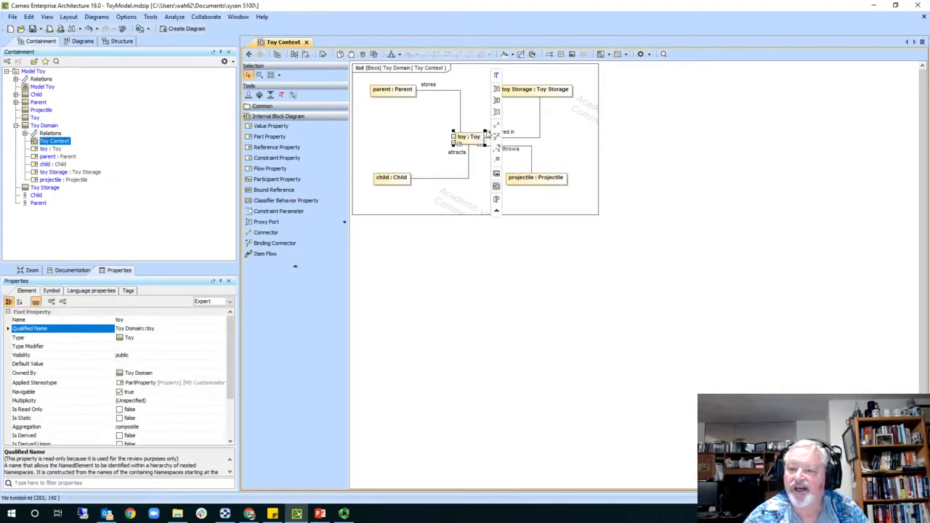
- Enlarge the toy : Toy block and make all Toy Context parts the same size
mouse_move(488, 129)
left_mouse_down()
mouse_move(502, 122)
mouse_move(481, 143)
left_mouse_up()
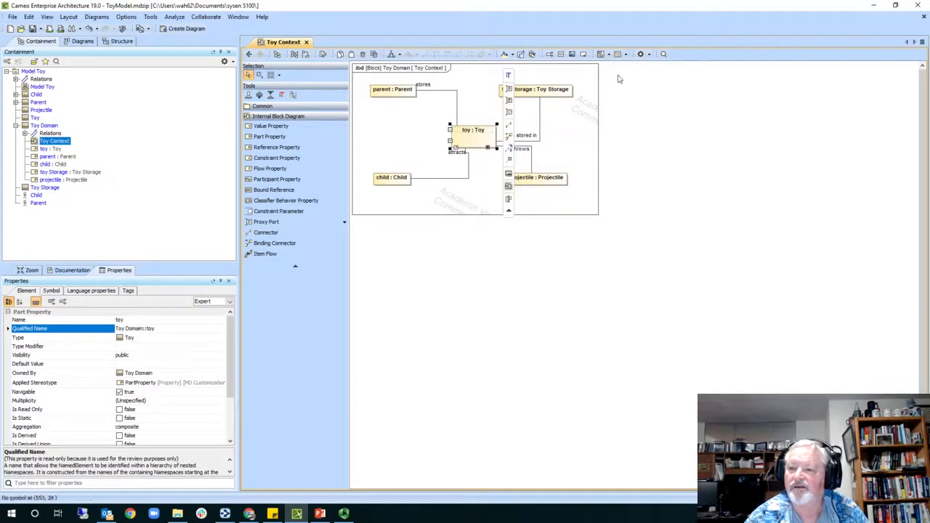
left_click_drag(619, 75, 359, 212)
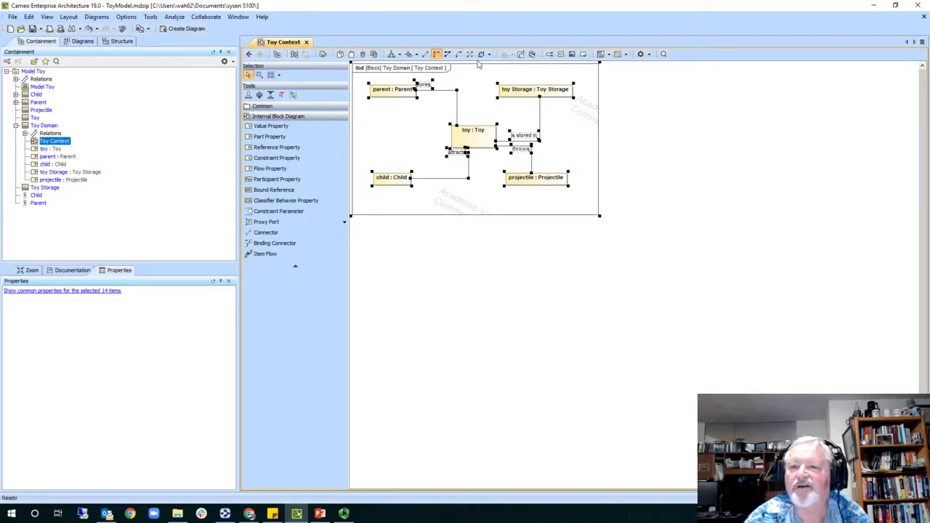
left_click(414, 55)
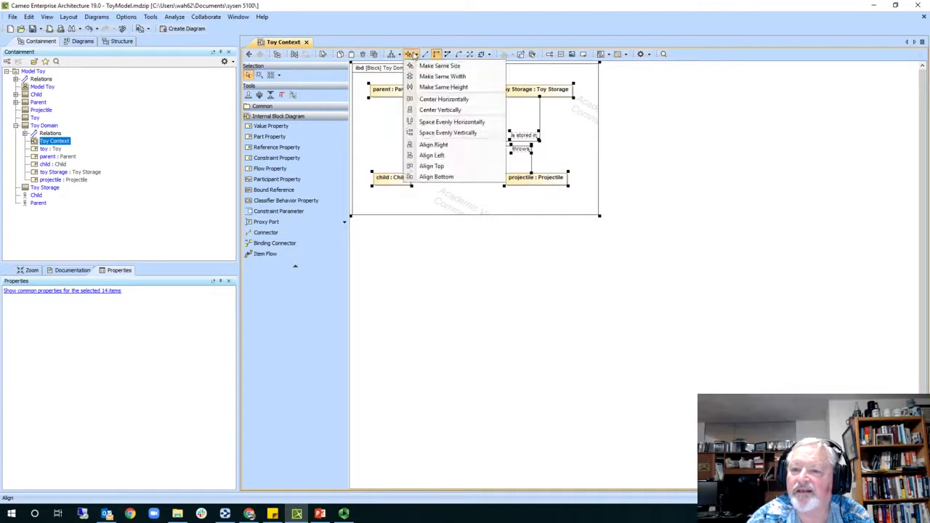
left_click(433, 65)
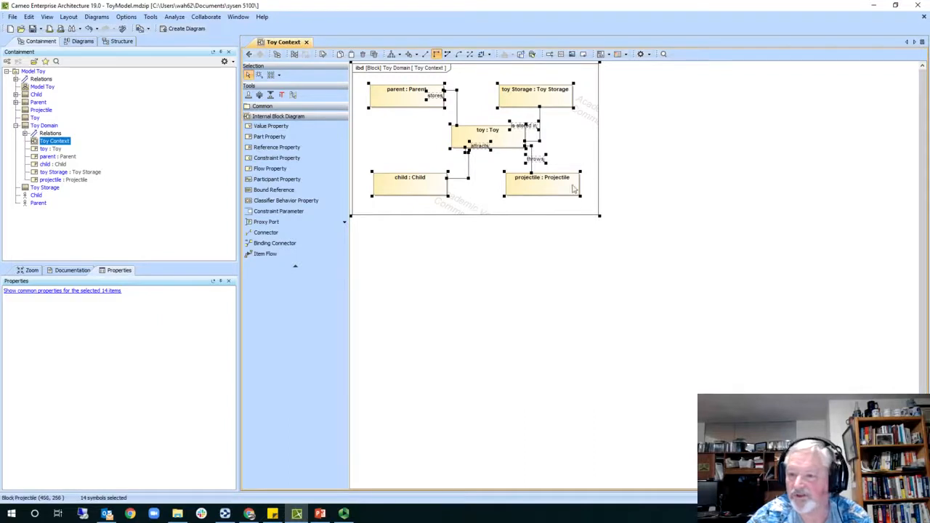
- Shift the whole layout left, then nudge the toy block slightly right
left_click_drag(507, 143, 496, 143)
left_click(567, 143)
left_click(609, 120)
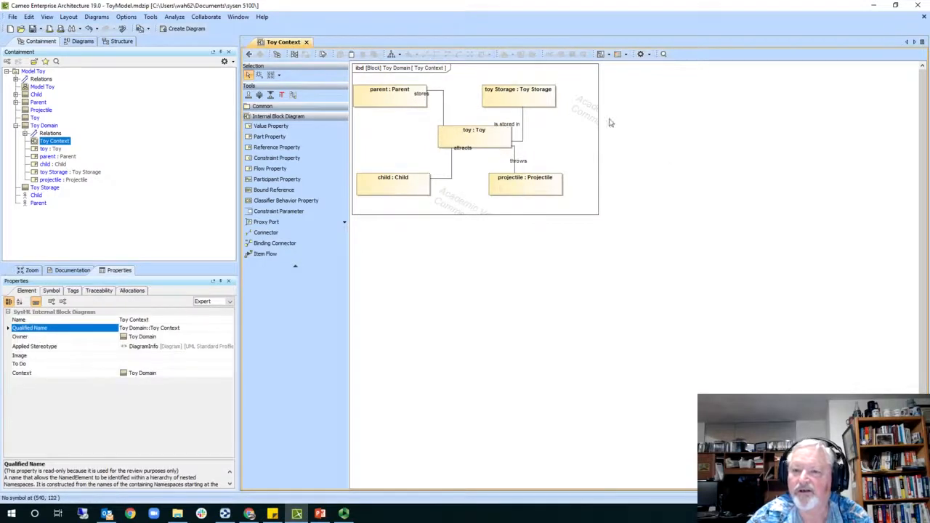
- Move toy Storage up and to the right and the child block slightly right
left_click_drag(539, 106, 548, 102)
left_click_drag(422, 194, 427, 195)
left_click(686, 138)
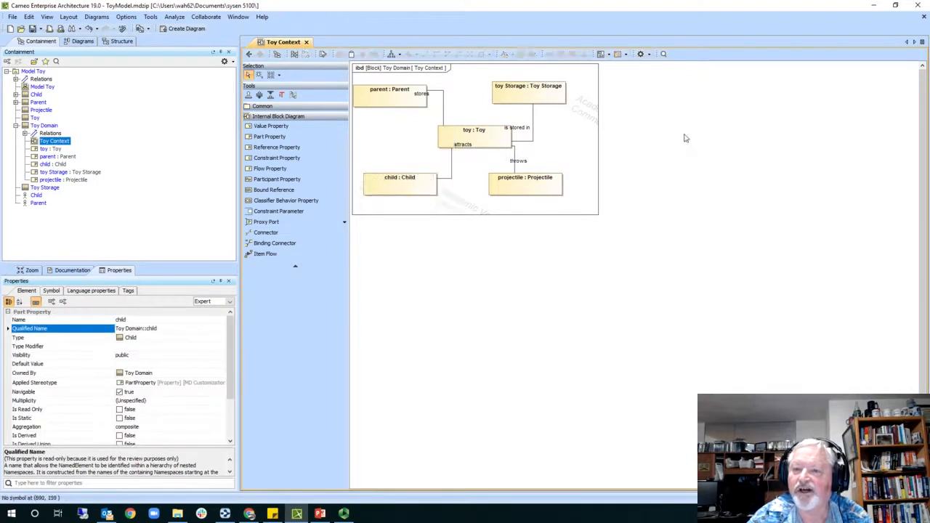
- Push child and projectile lower with the Pusher tool, then try the Magnet tool
left_click(260, 96)
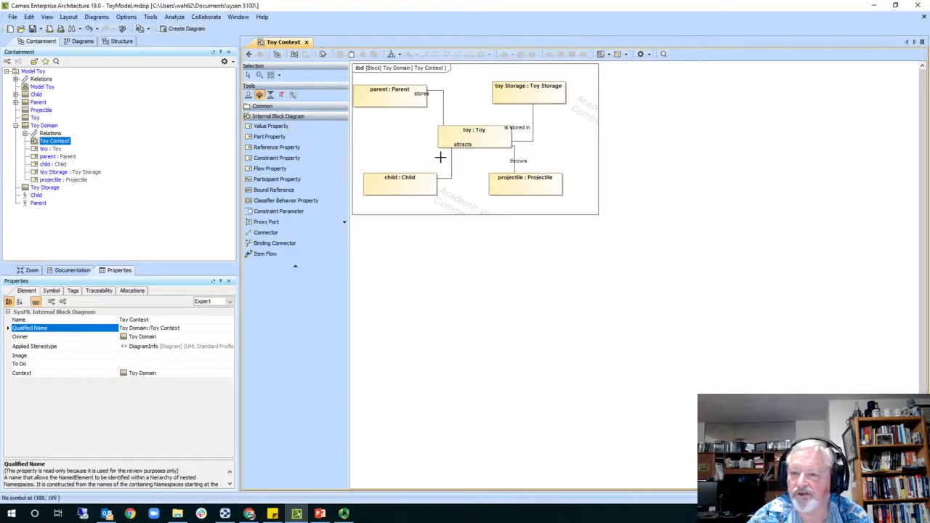
left_click_drag(427, 158, 446, 169)
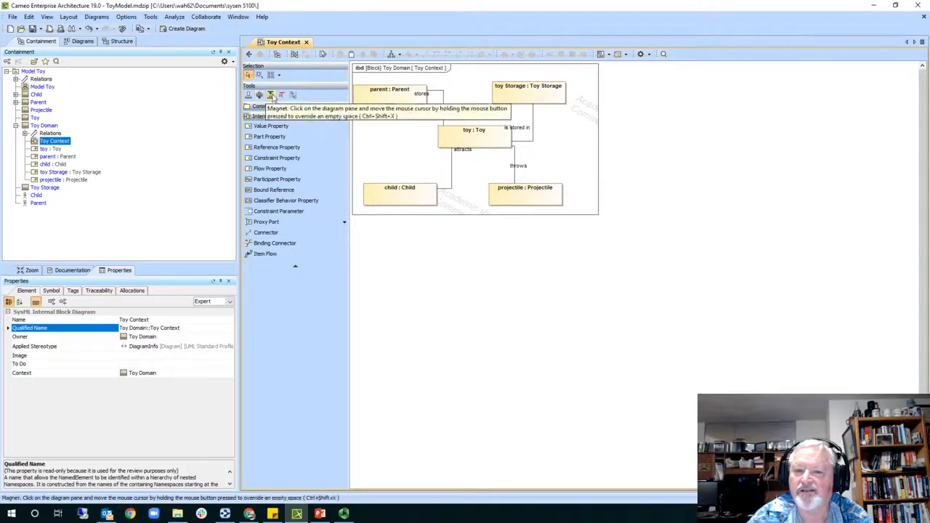
left_click(273, 97)
left_click_drag(394, 118, 372, 118)
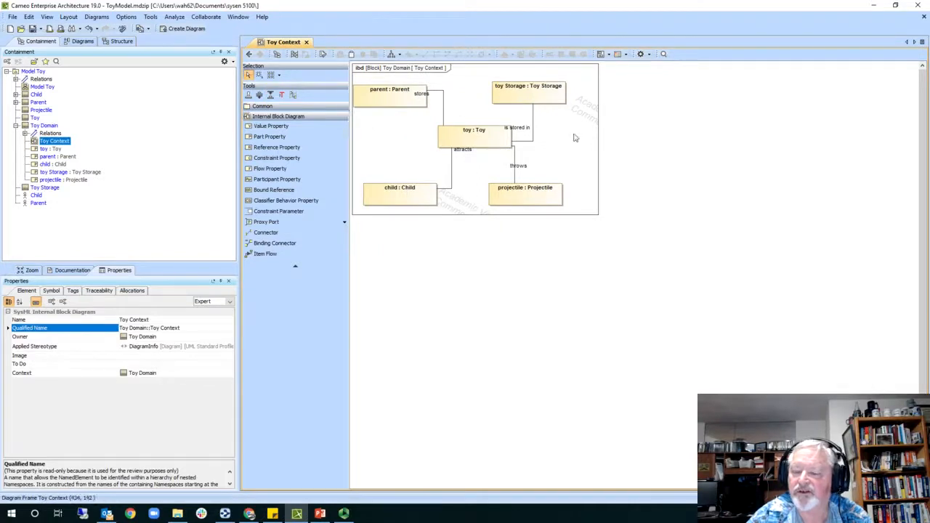
left_click(532, 143)
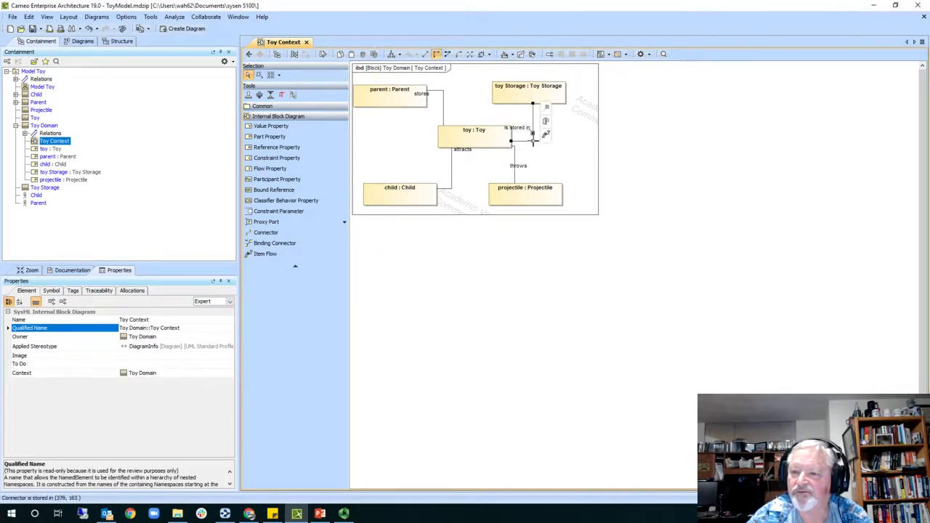
left_click(648, 154)
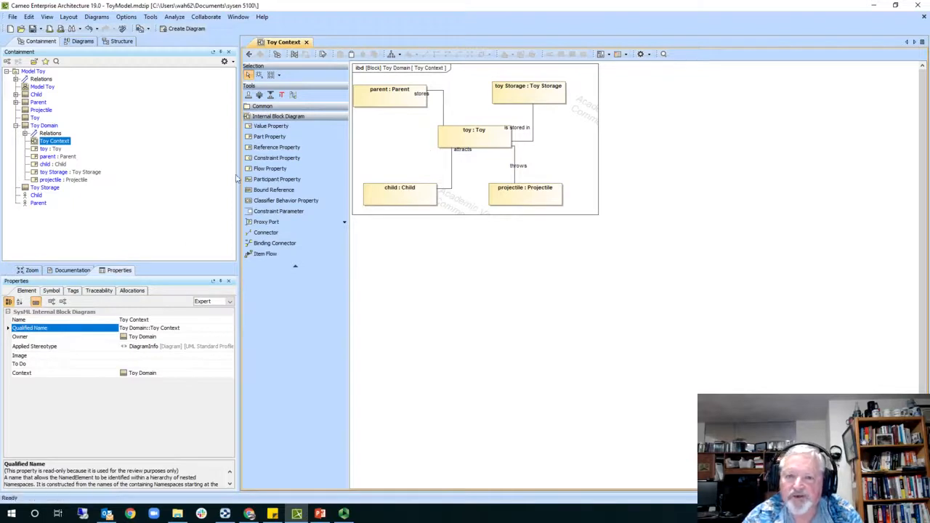
- Expand the Common palette group and show the Rectangular Shape variants flyout
left_click(272, 117)
left_click(269, 119)
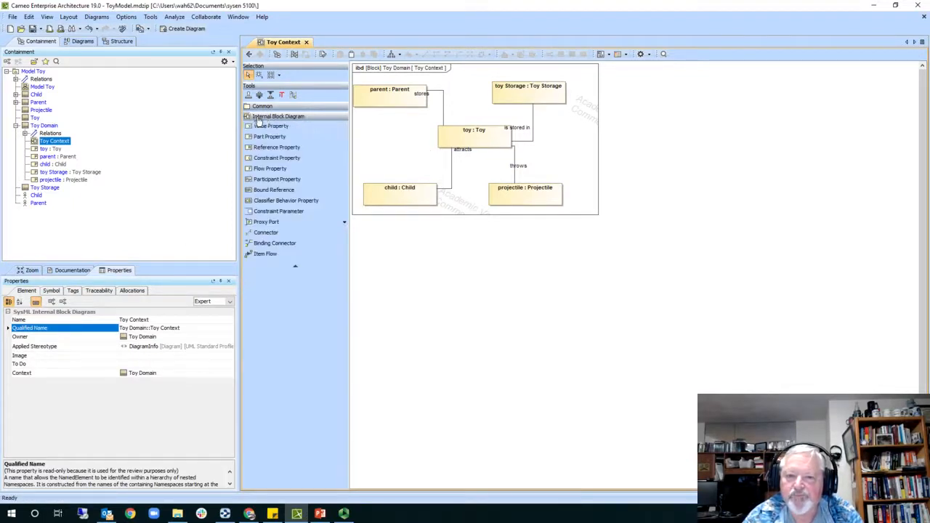
left_click(260, 107)
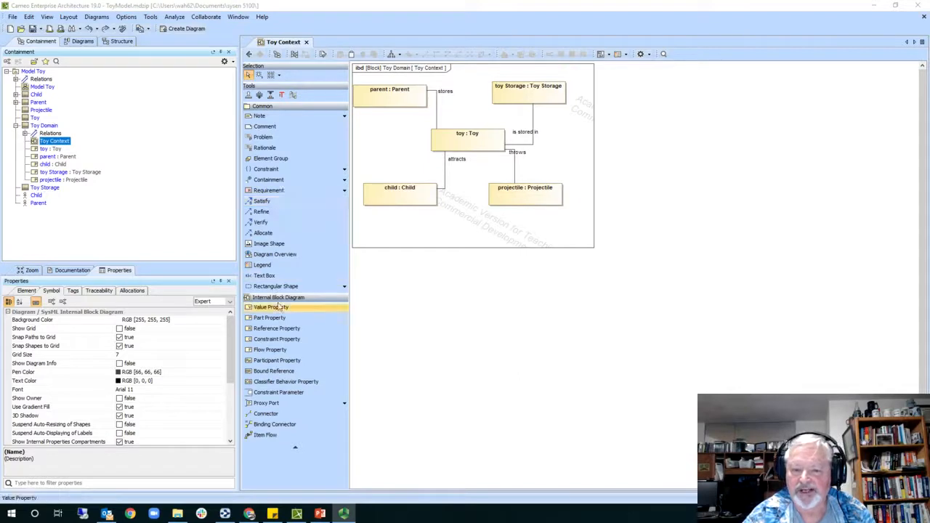
left_click(345, 287)
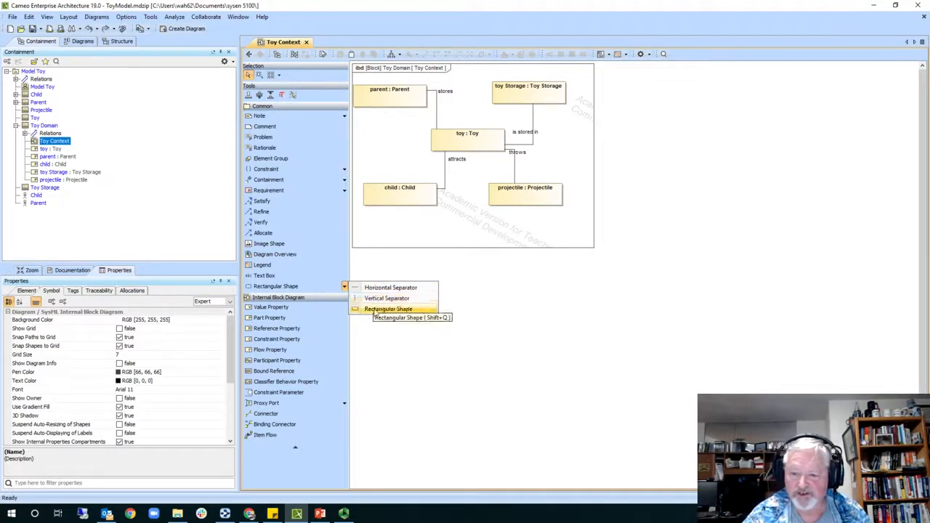
- Draw a dashed rectangle around the toy : Toy part using the Rectangular Shape tool
left_click(375, 309)
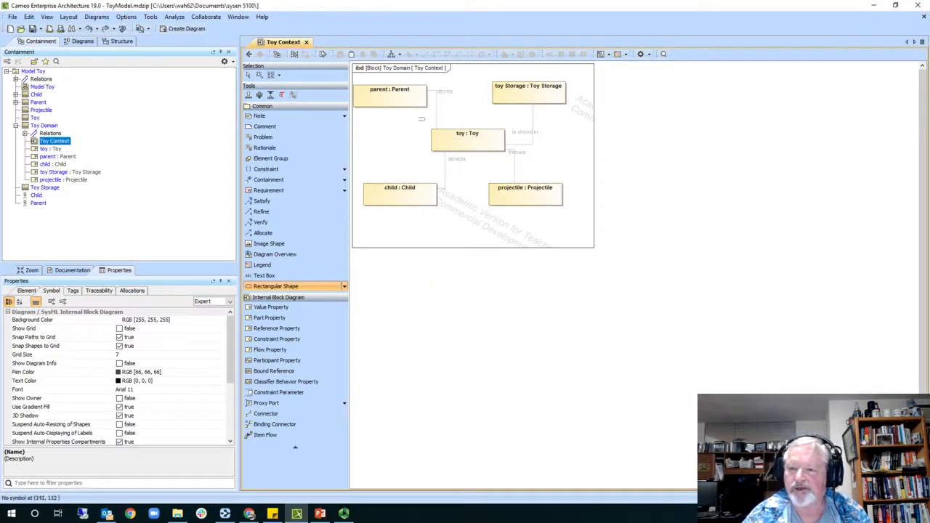
left_click_drag(418, 115, 523, 165)
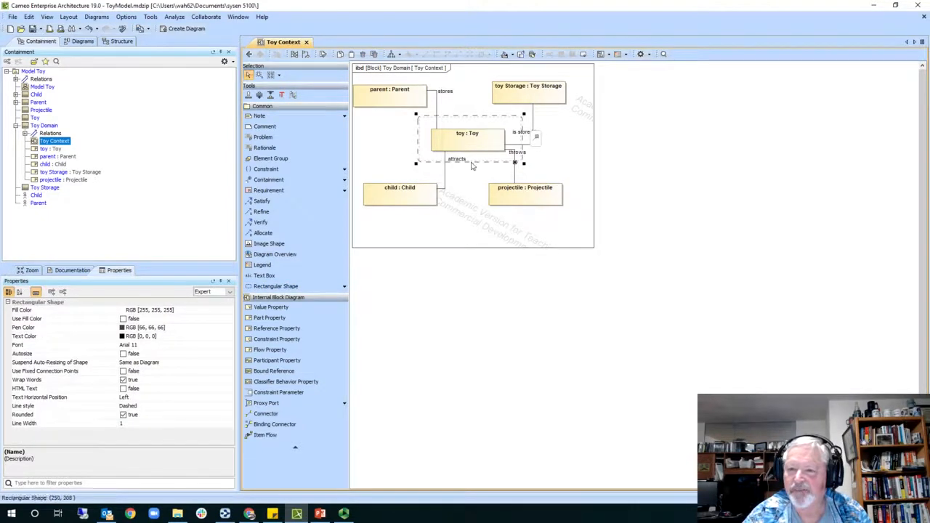
left_click(560, 163)
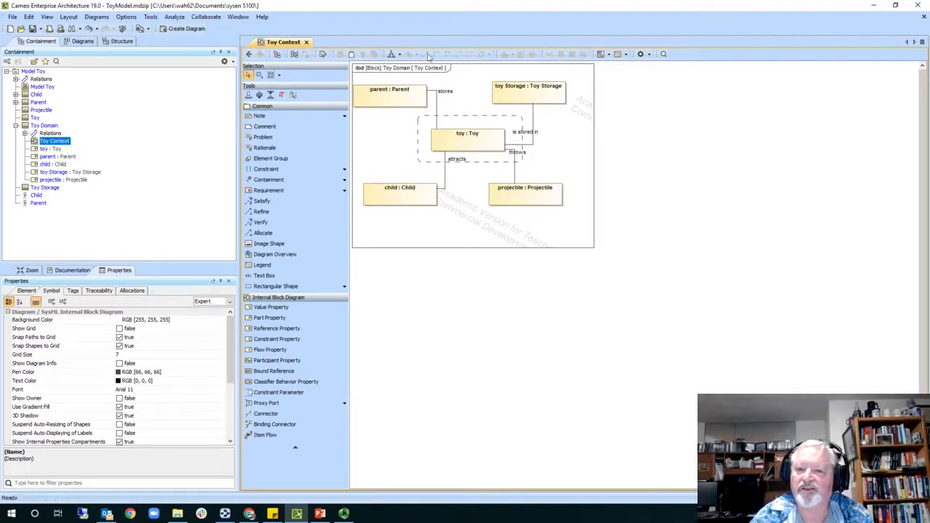
- Go back to Model Toy, forward to Toy Context, then back to Model Toy
left_click(249, 55)
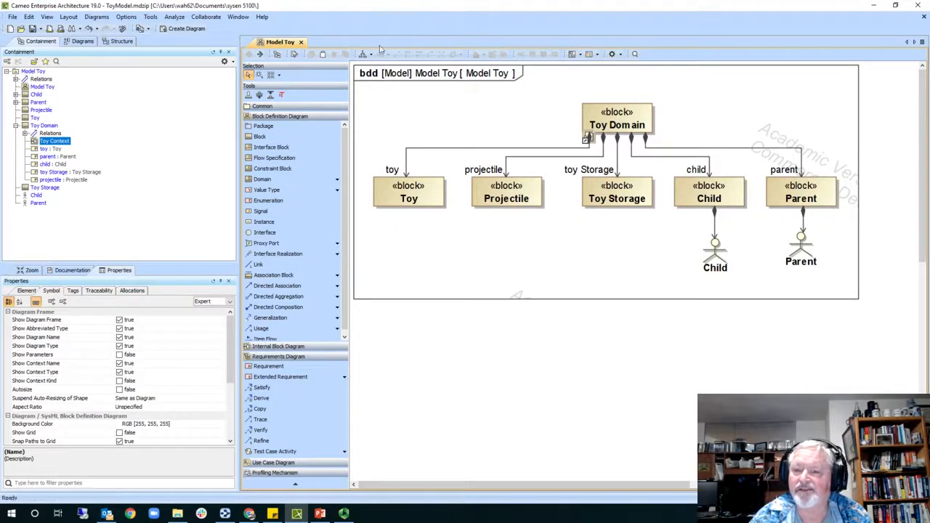
left_click(260, 56)
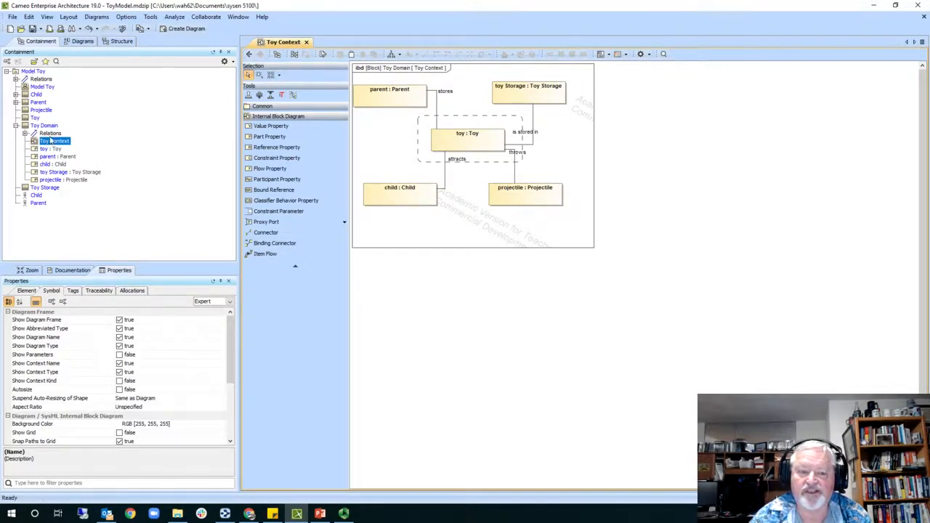
left_click(249, 56)
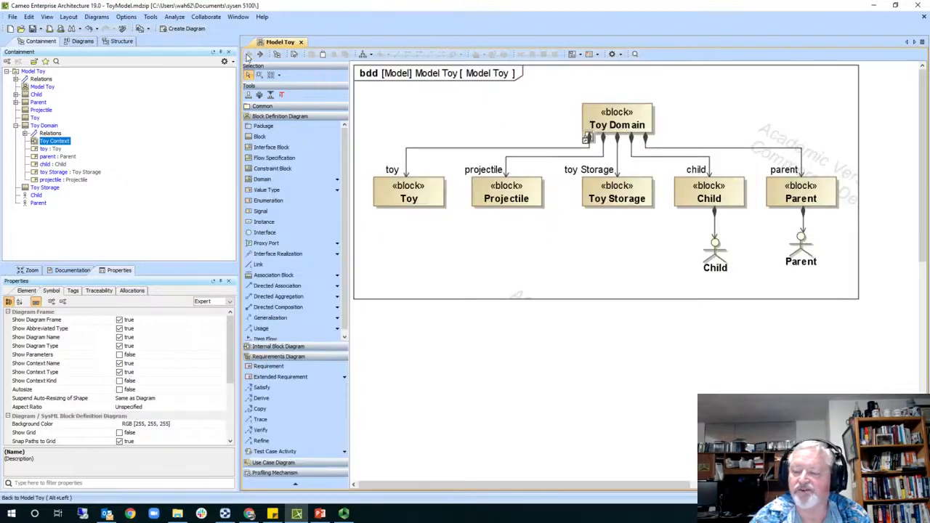